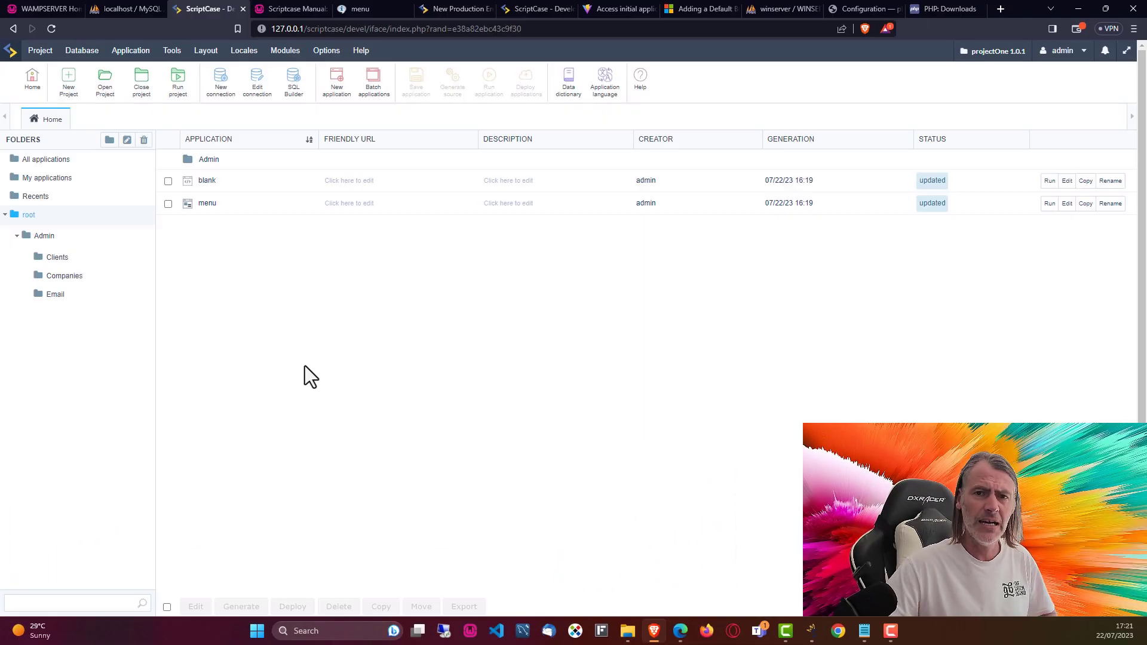
Open Layout > Buttons themes and select the projectButtons set under Project
click(206, 51)
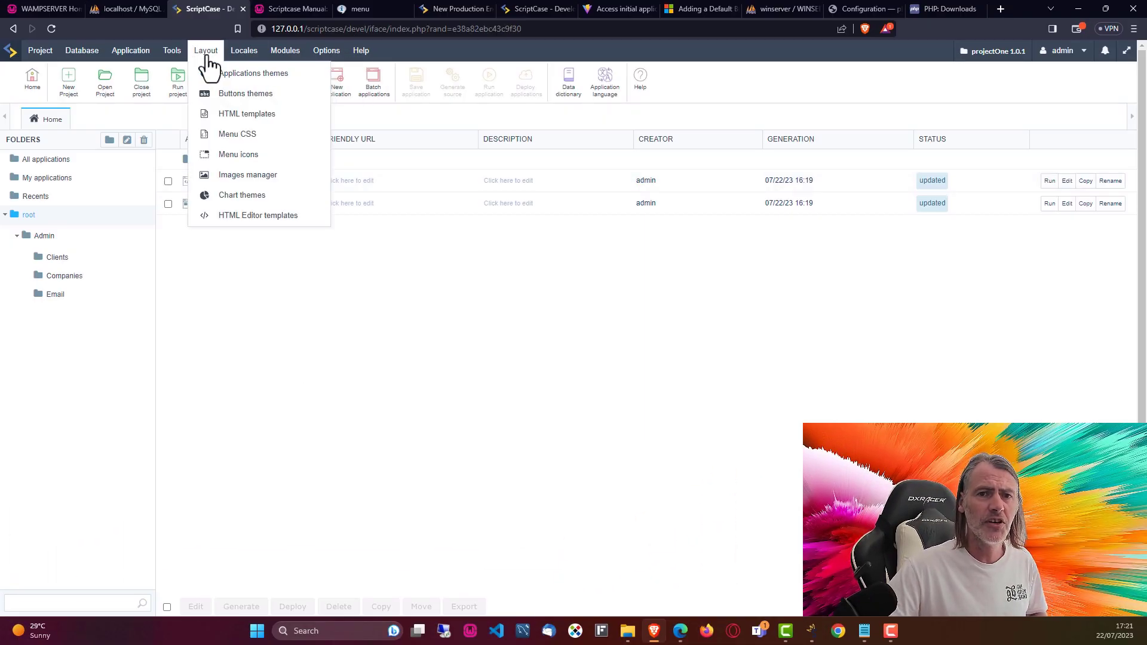
click(236, 95)
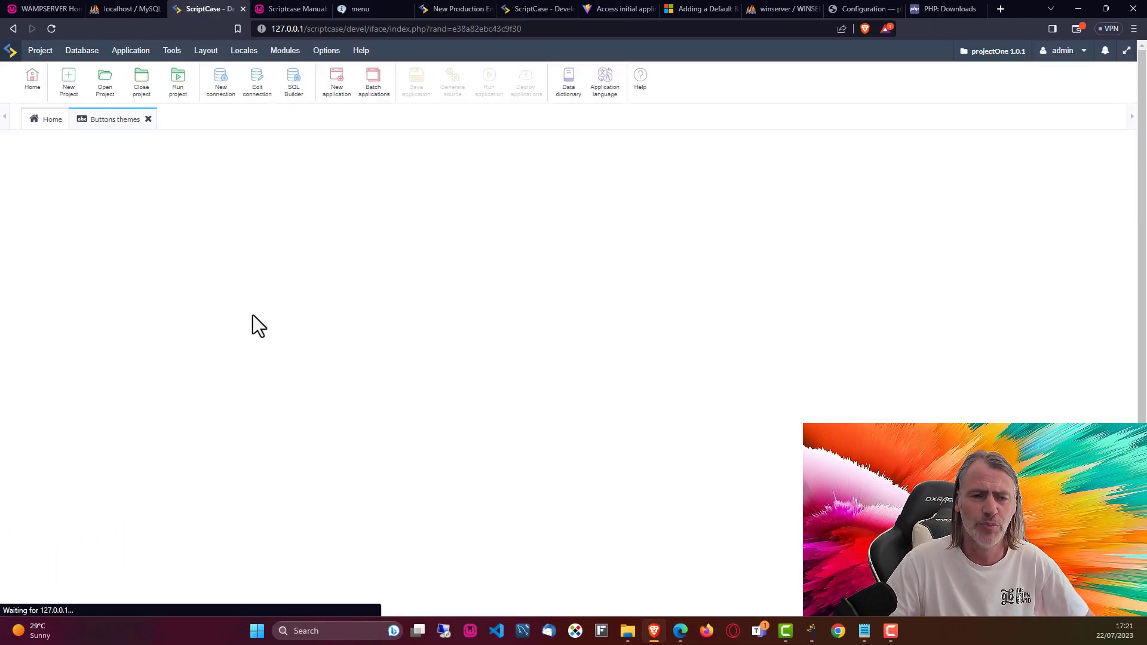
click(119, 159)
scroll(113, 286, down, 5)
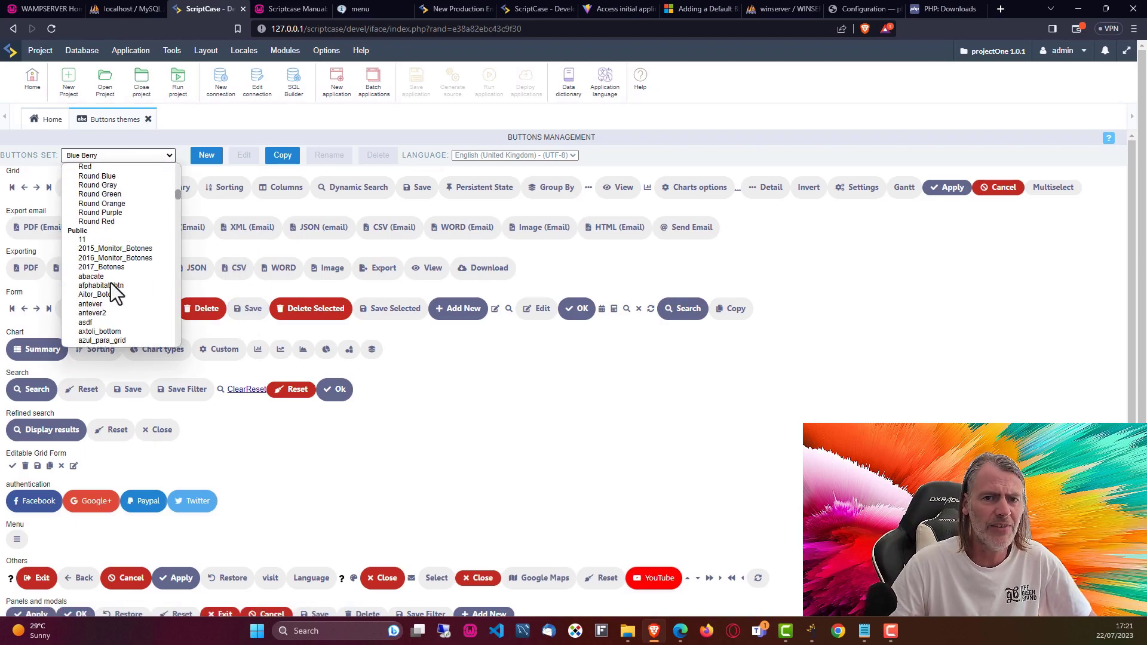
scroll(115, 270, down, 3)
scroll(116, 271, down, 2)
scroll(118, 270, down, 3)
scroll(127, 268, down, 3)
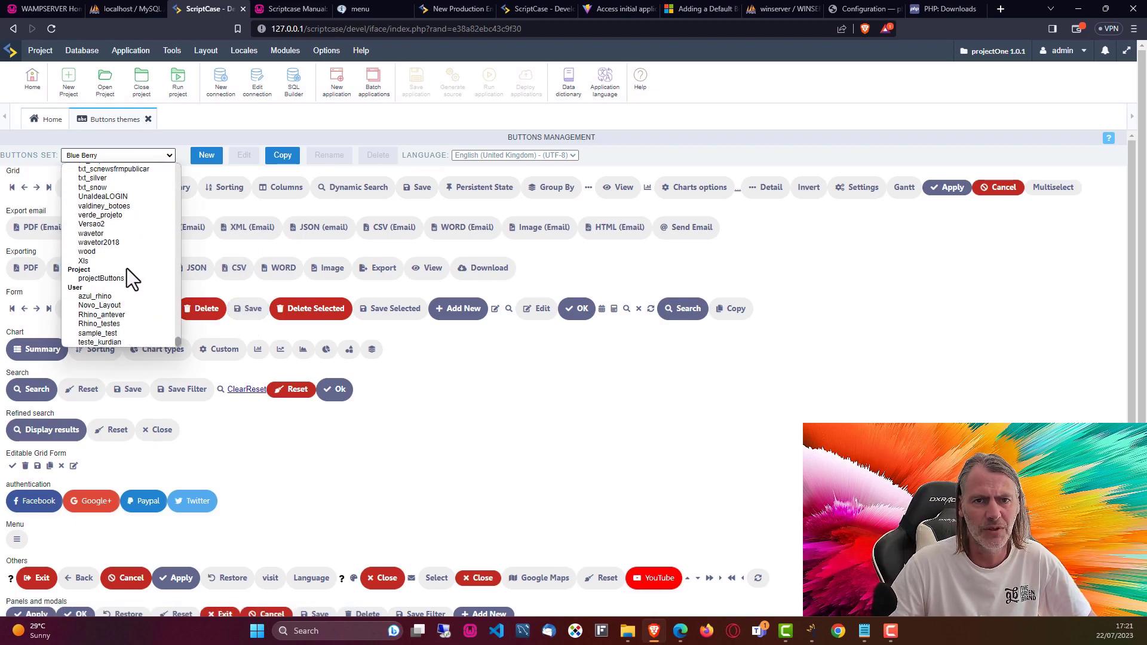
scroll(127, 269, down, 3)
click(116, 278)
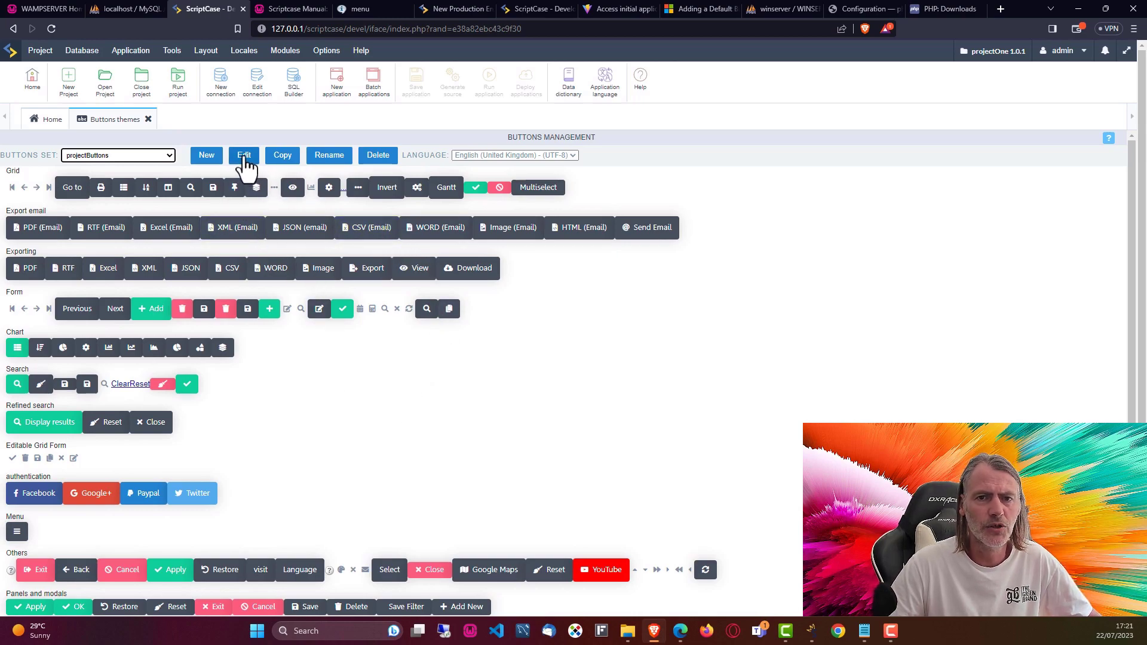
Edit projectButtons and make the PDF, RTF, Excel and XML email buttons icon-only
click(245, 161)
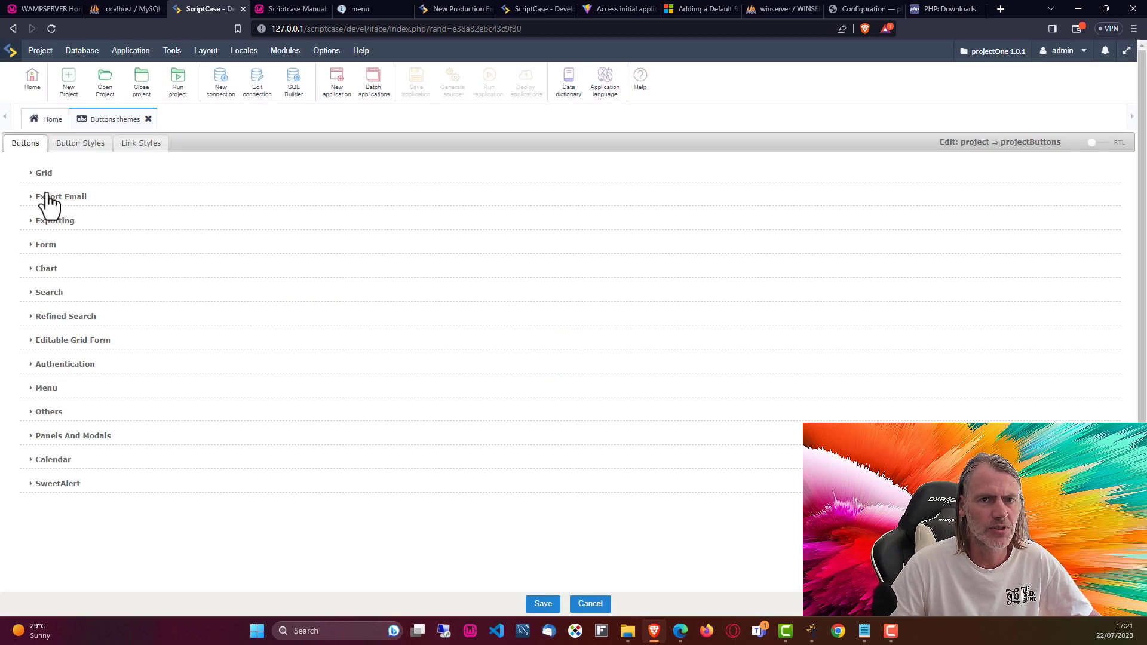
click(36, 199)
click(269, 238)
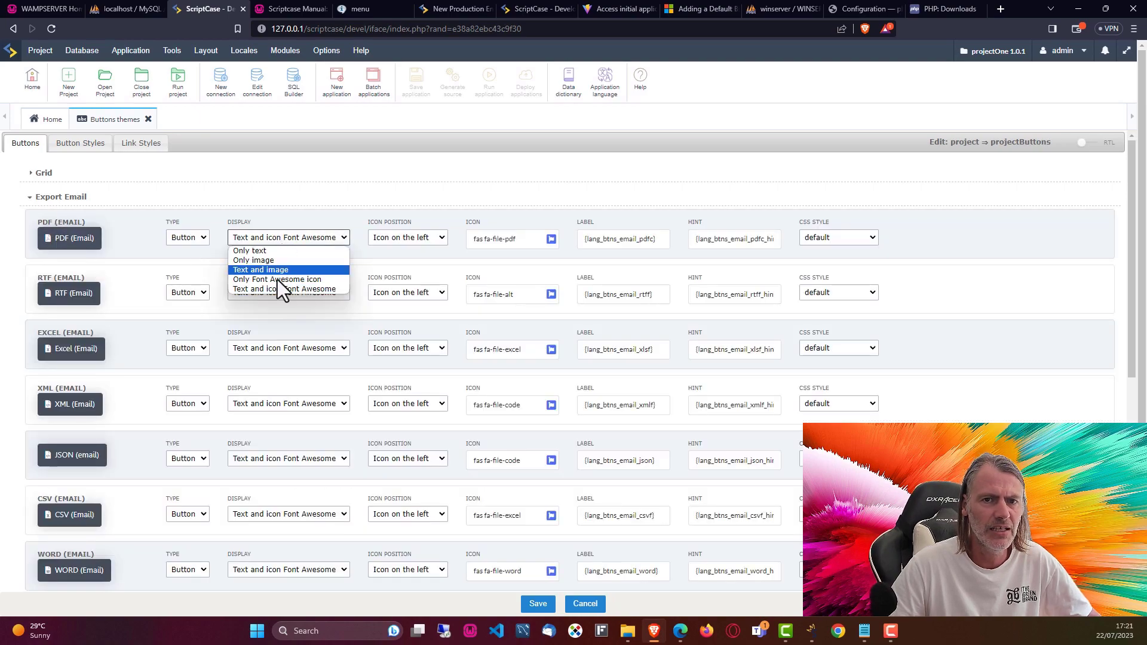
click(273, 280)
click(267, 334)
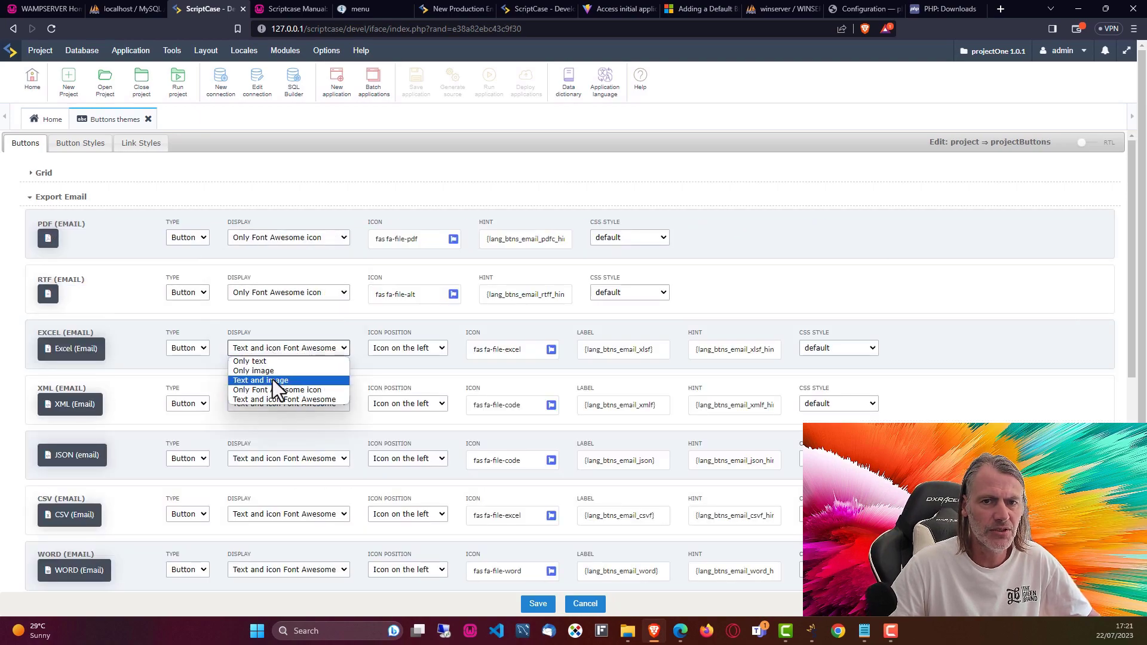
click(273, 379)
click(272, 407)
Set the JSON, CSV, WORD, IMAGE, HTML and Send Email buttons to Only Font Awesome icon
click(285, 443)
scroll(305, 403, down, 1)
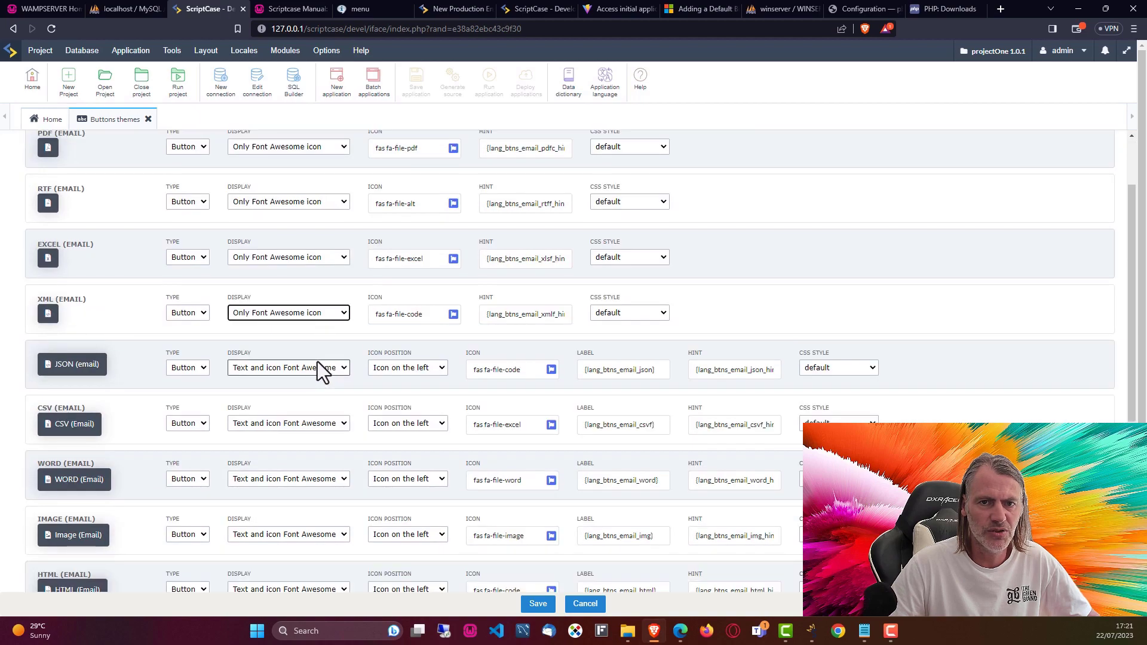
click(262, 339)
click(274, 380)
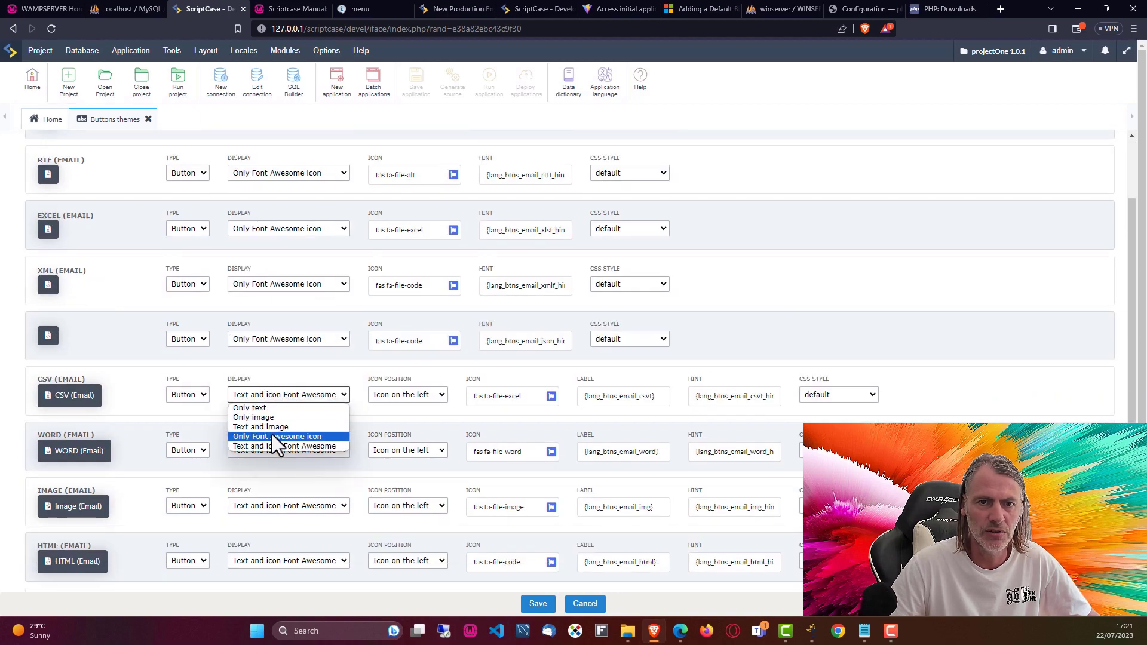
click(271, 437)
click(259, 451)
click(281, 492)
scroll(305, 448, down, 3)
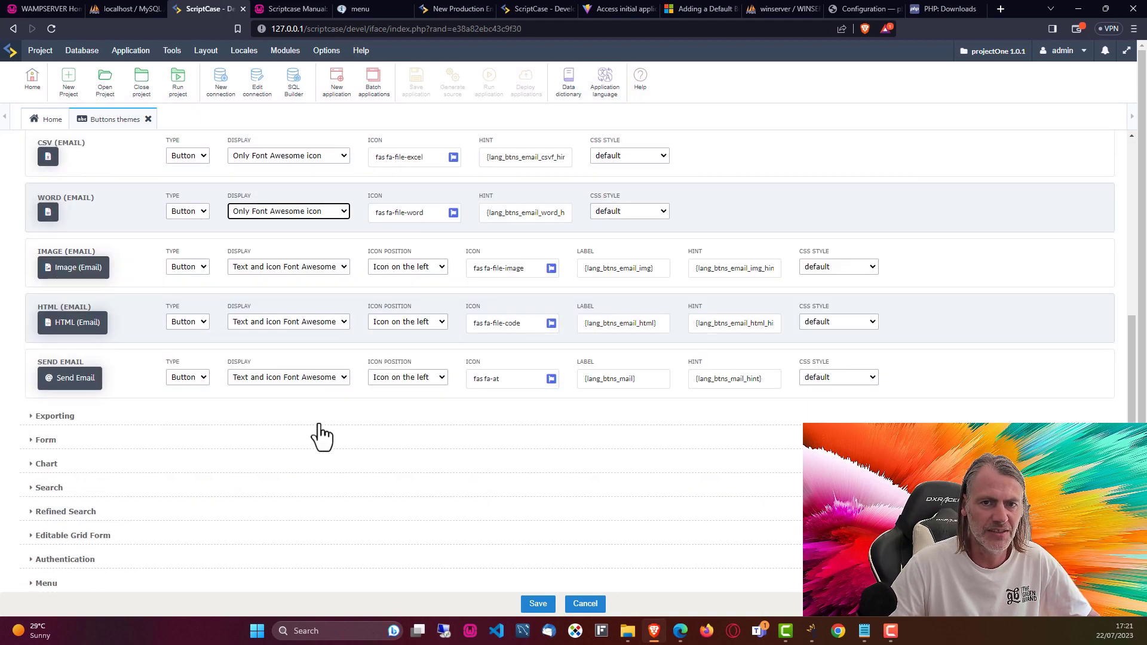
click(274, 268)
click(280, 312)
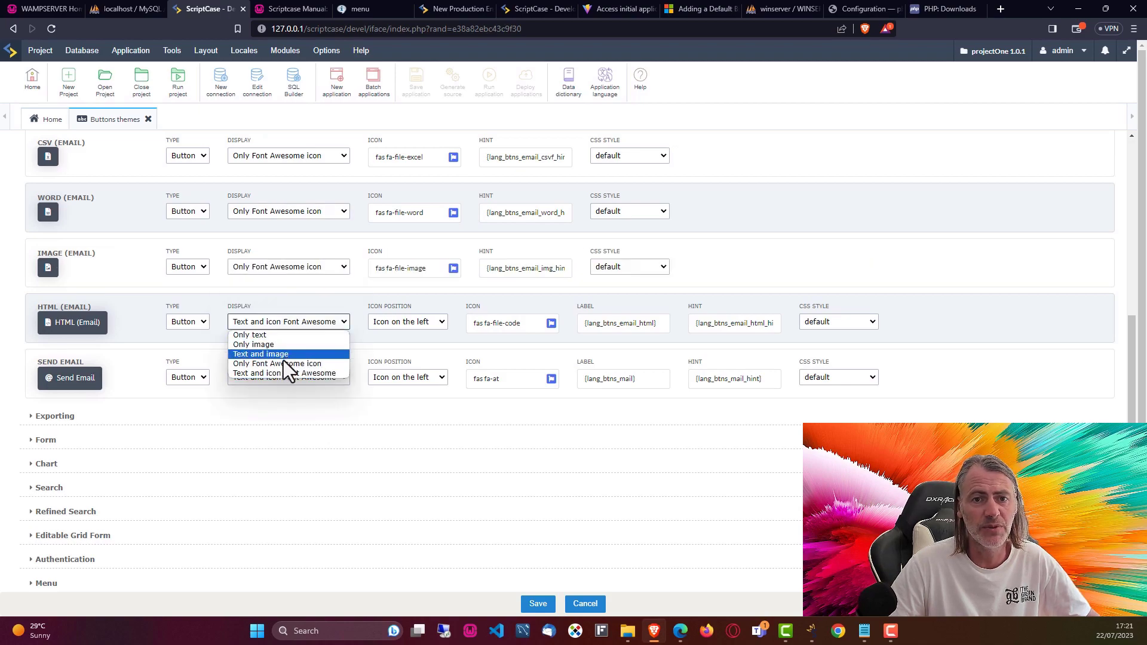
click(283, 364)
click(289, 419)
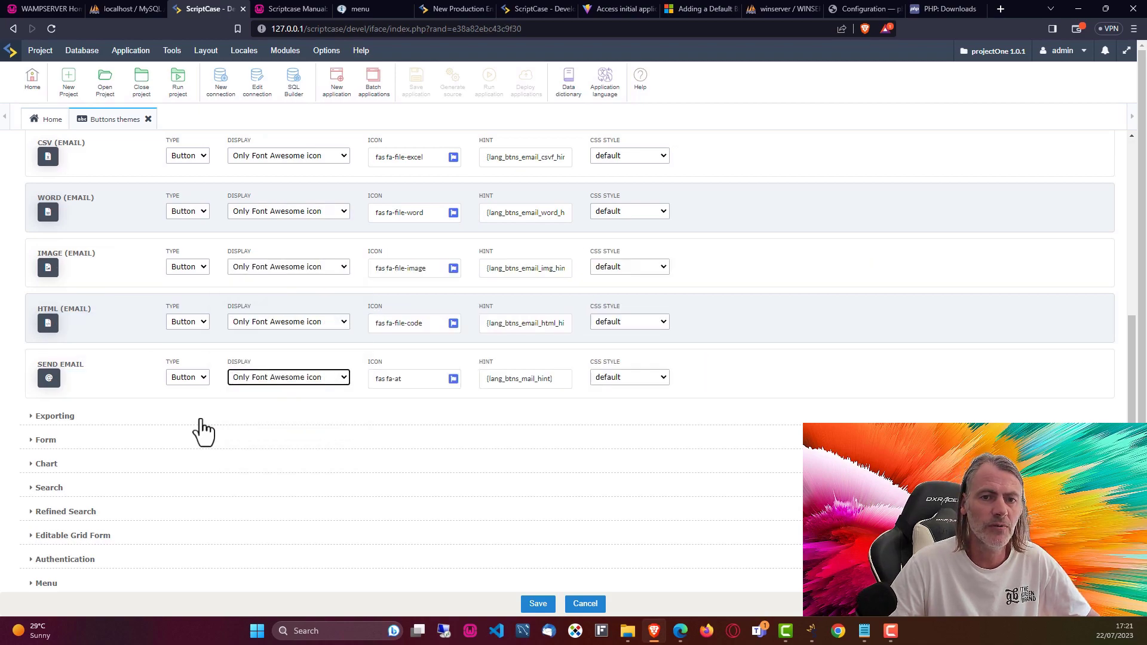
click(52, 417)
scroll(305, 293, up, 3)
scroll(317, 274, up, 3)
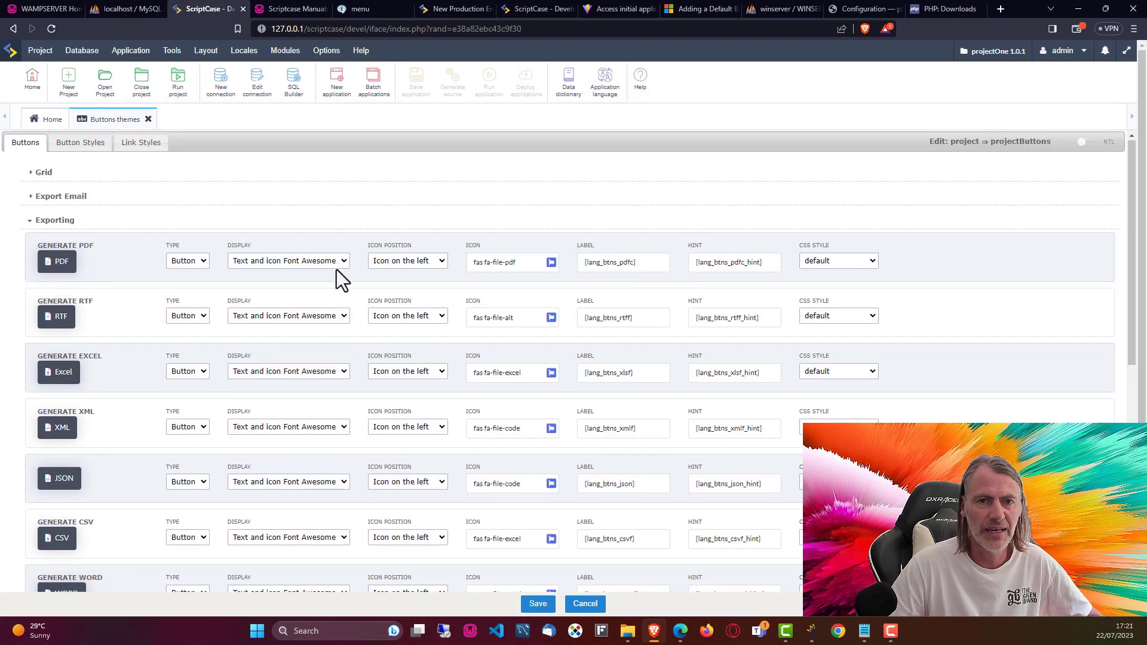
Make the PDF, RTF, Excel, XML and JSON export buttons show only their Font Awesome icons
click(309, 262)
click(300, 303)
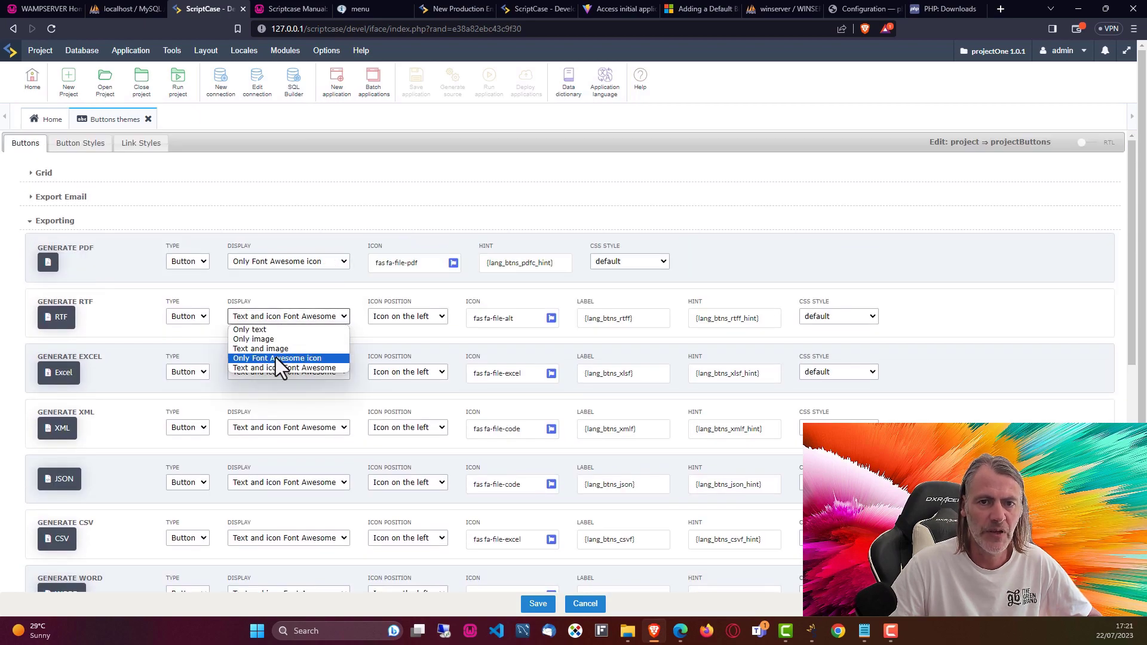
click(275, 359)
click(301, 376)
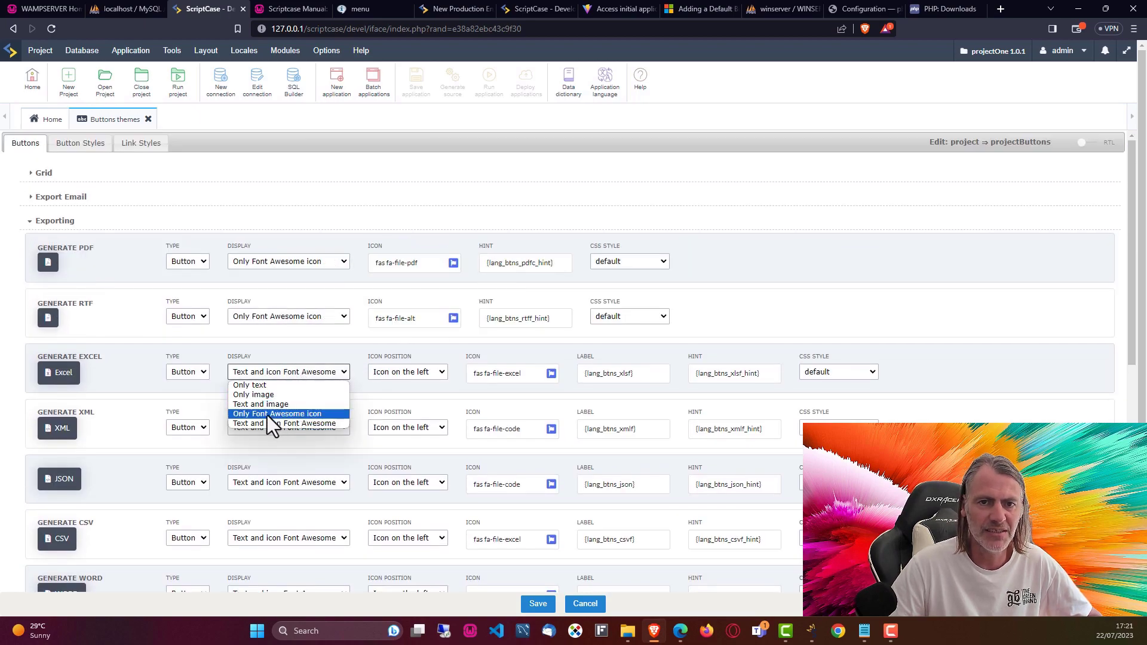
click(267, 415)
click(268, 426)
click(285, 470)
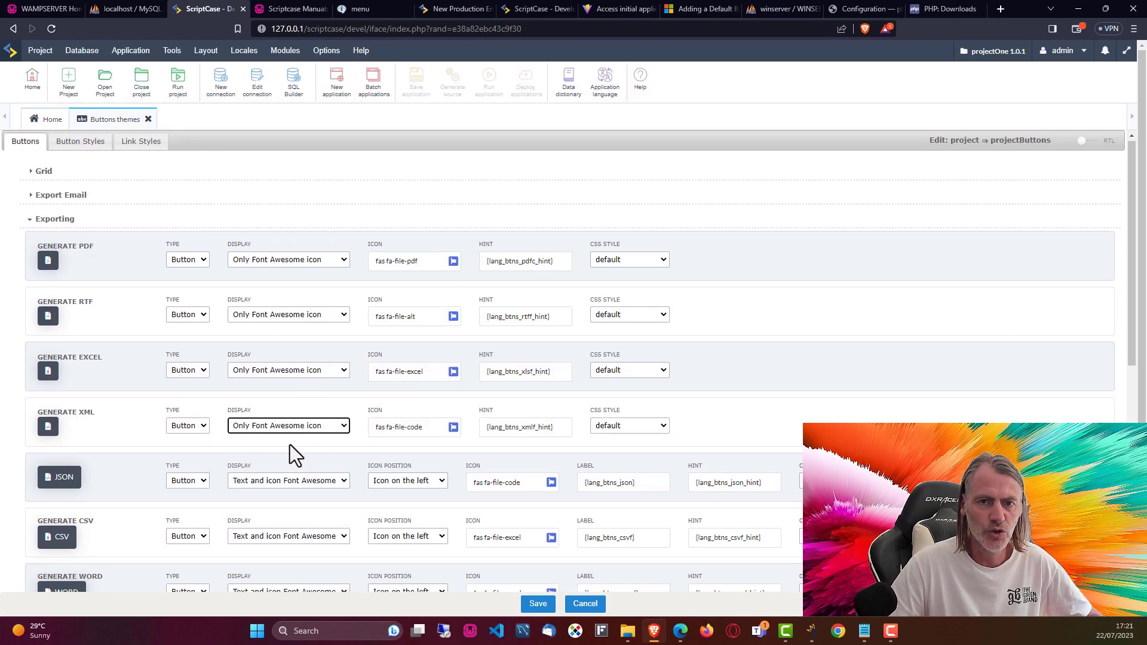
scroll(296, 455, down, 1)
click(301, 362)
click(299, 404)
scroll(299, 395, down, 2)
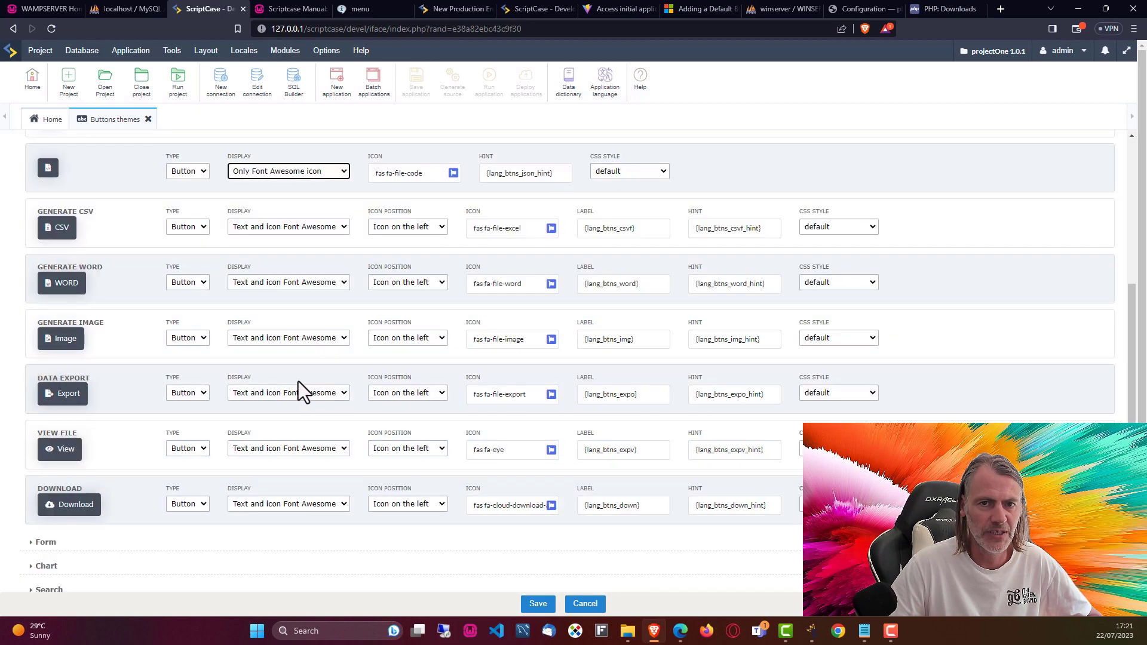
scroll(299, 395, down, 1)
Make the CSV, WORD, Image, Data Export, View File and Download buttons icon-only
click(286, 179)
click(299, 223)
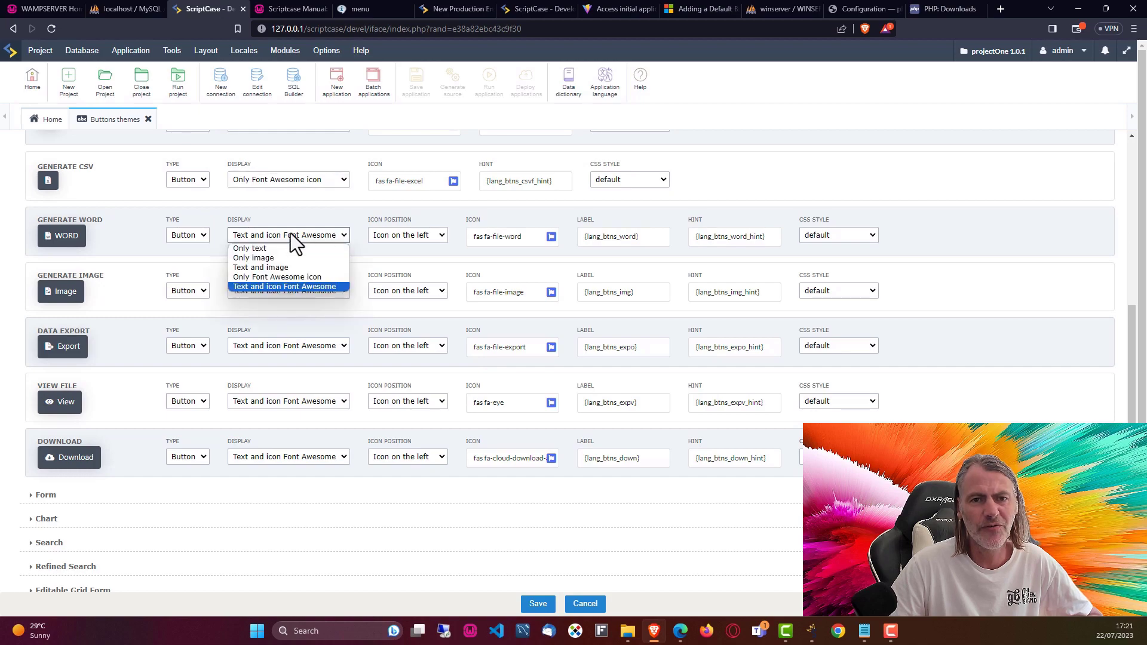
click(306, 276)
click(312, 332)
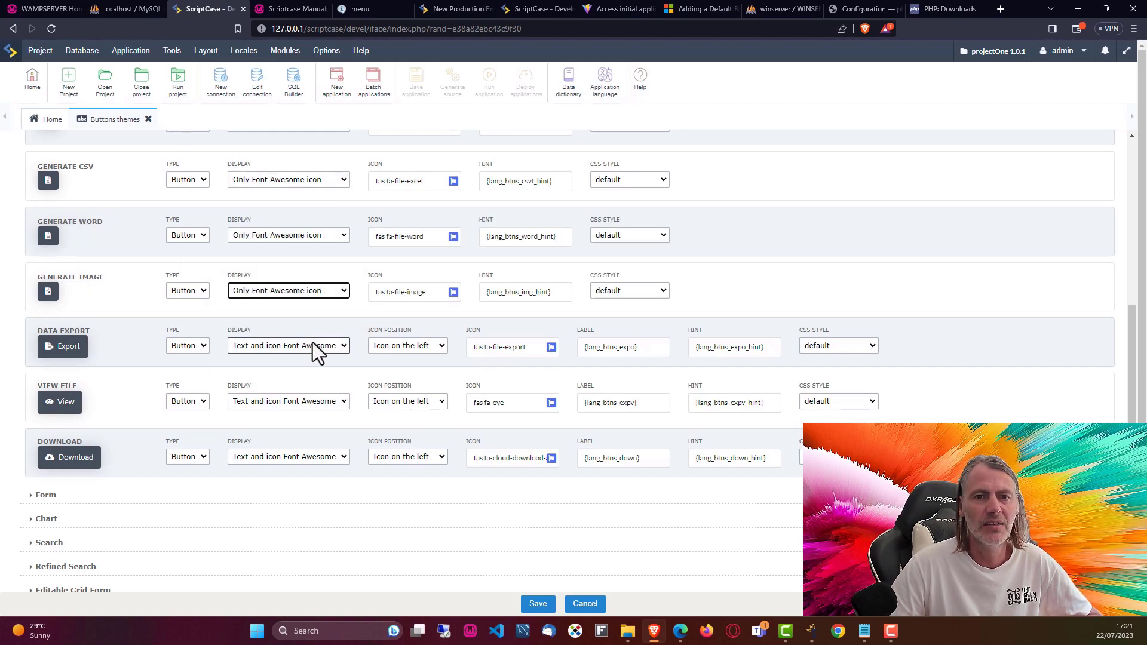
click(311, 388)
click(281, 401)
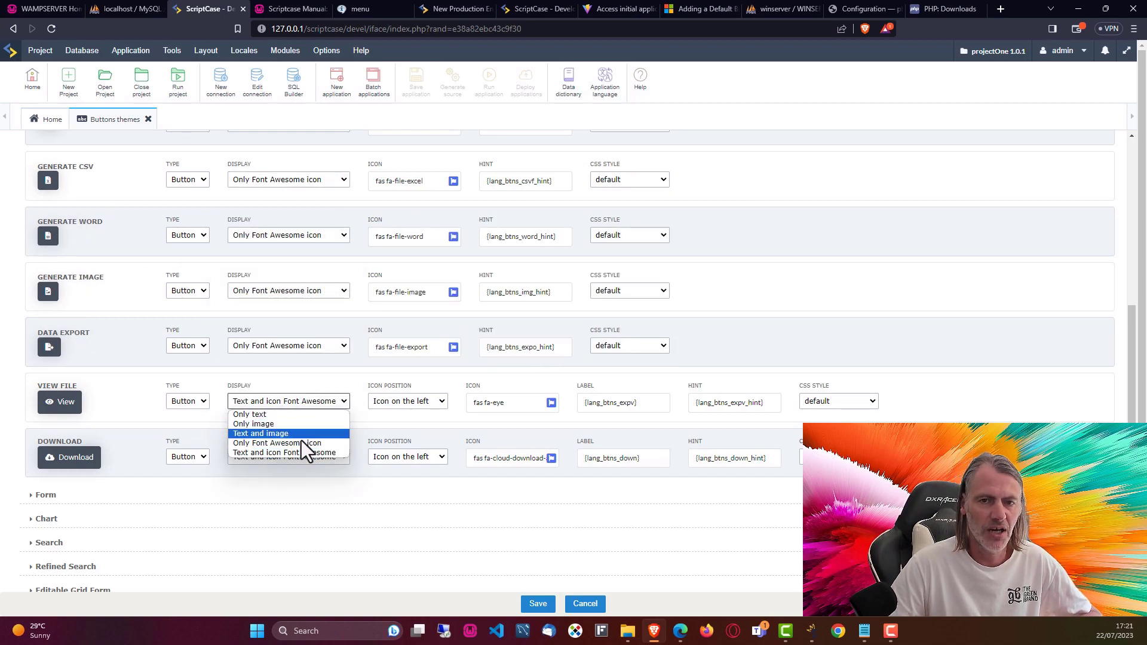
click(301, 443)
click(306, 494)
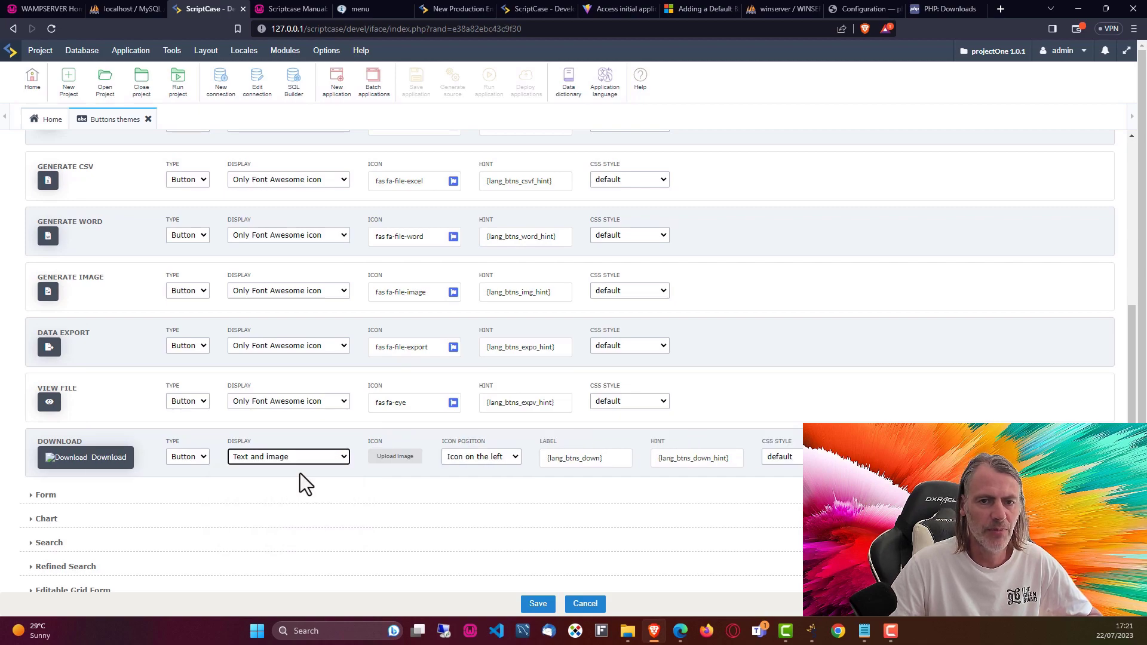
click(298, 458)
click(295, 499)
scroll(139, 370, down, 2)
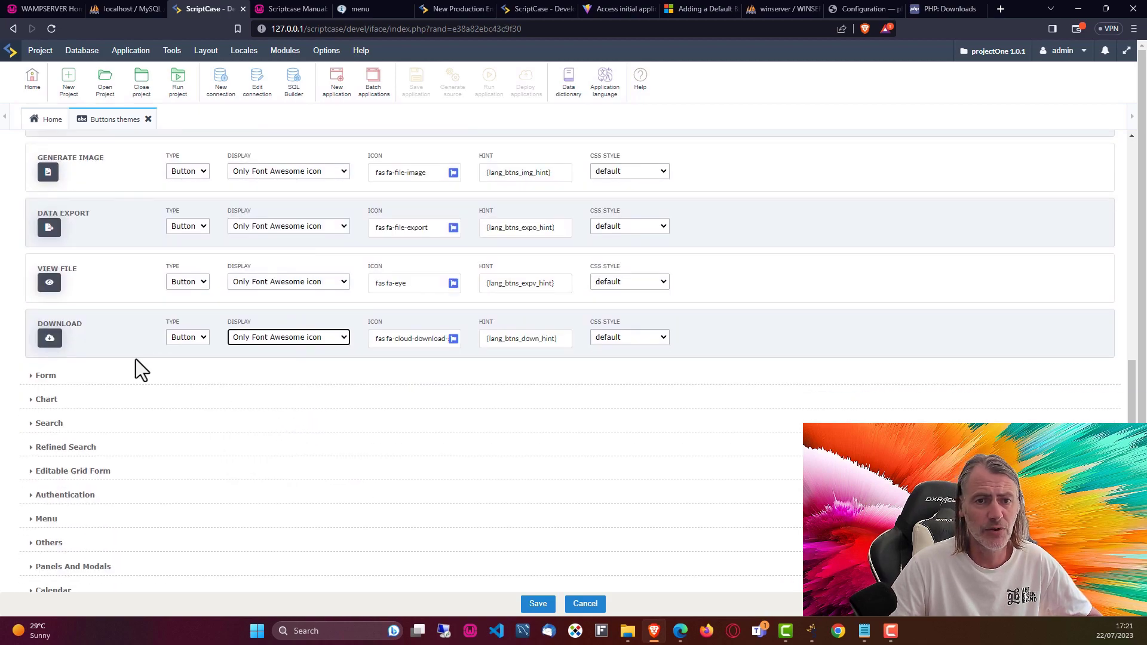
Expand Chart, Search and Refined Search, then set Display Results, Clear and Close to Only Font Awesome icon
click(50, 377)
scroll(288, 380, down, 2)
scroll(288, 376, up, 3)
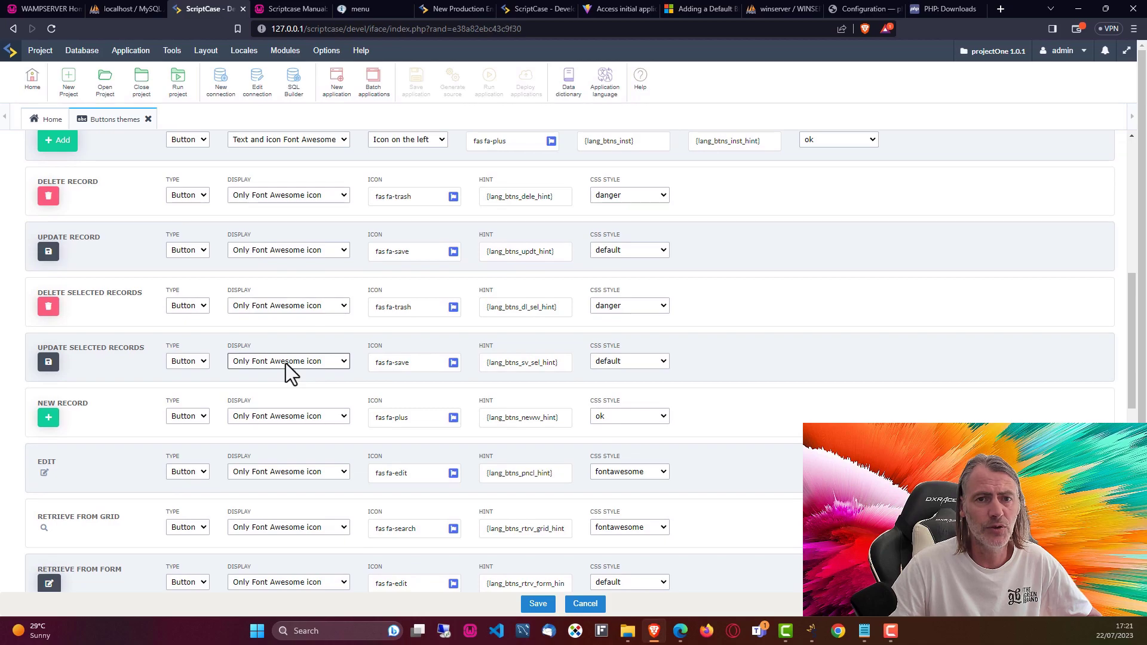
scroll(286, 363, up, 2)
scroll(135, 324, up, 2)
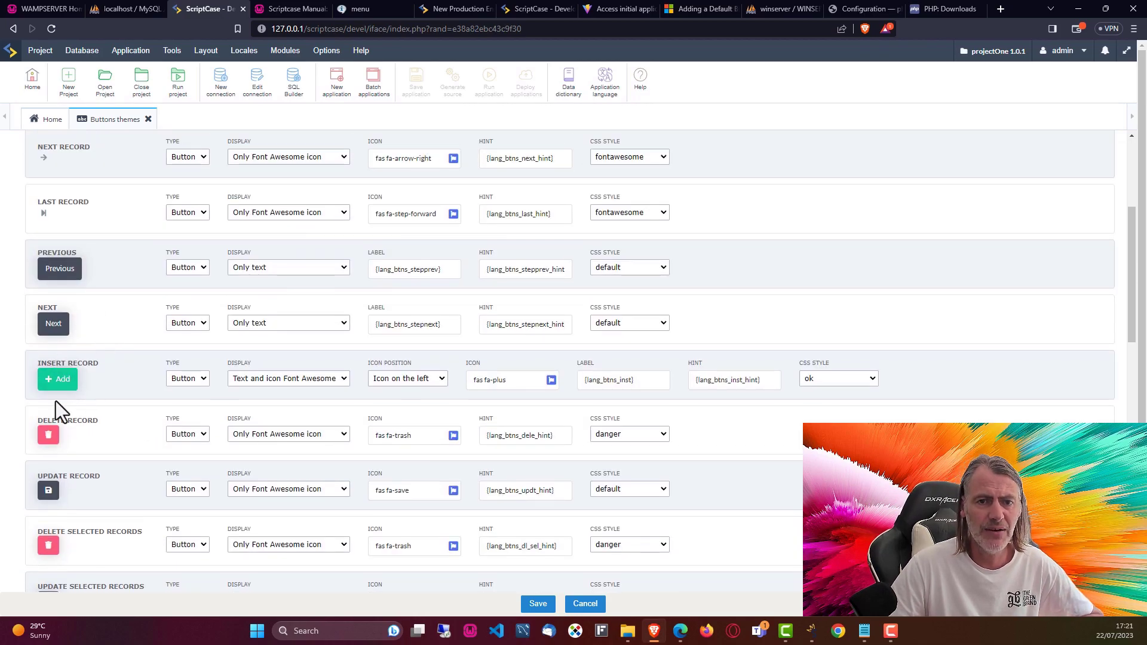
scroll(95, 484, down, 5)
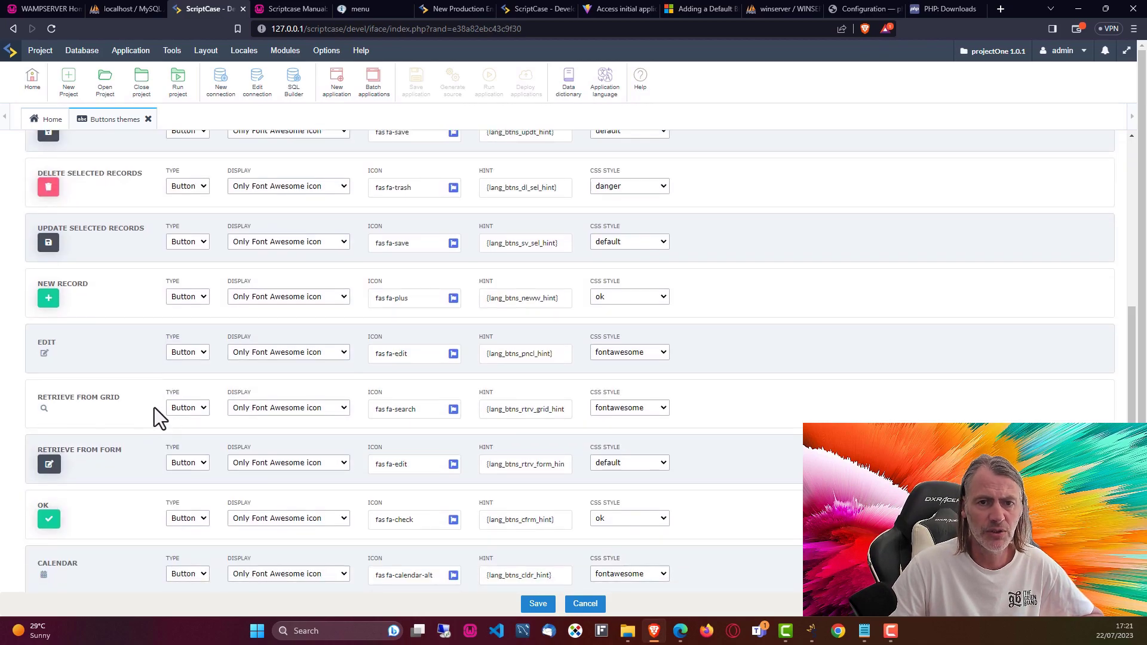
scroll(155, 408, down, 3)
scroll(98, 404, down, 3)
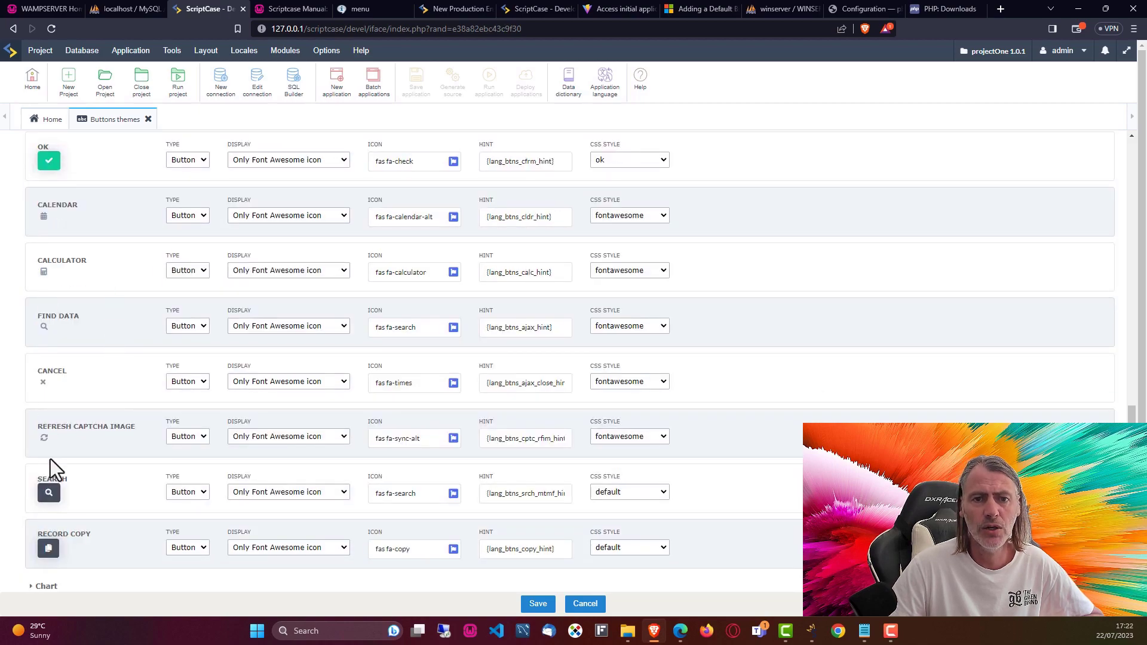
scroll(54, 459, down, 3)
click(48, 355)
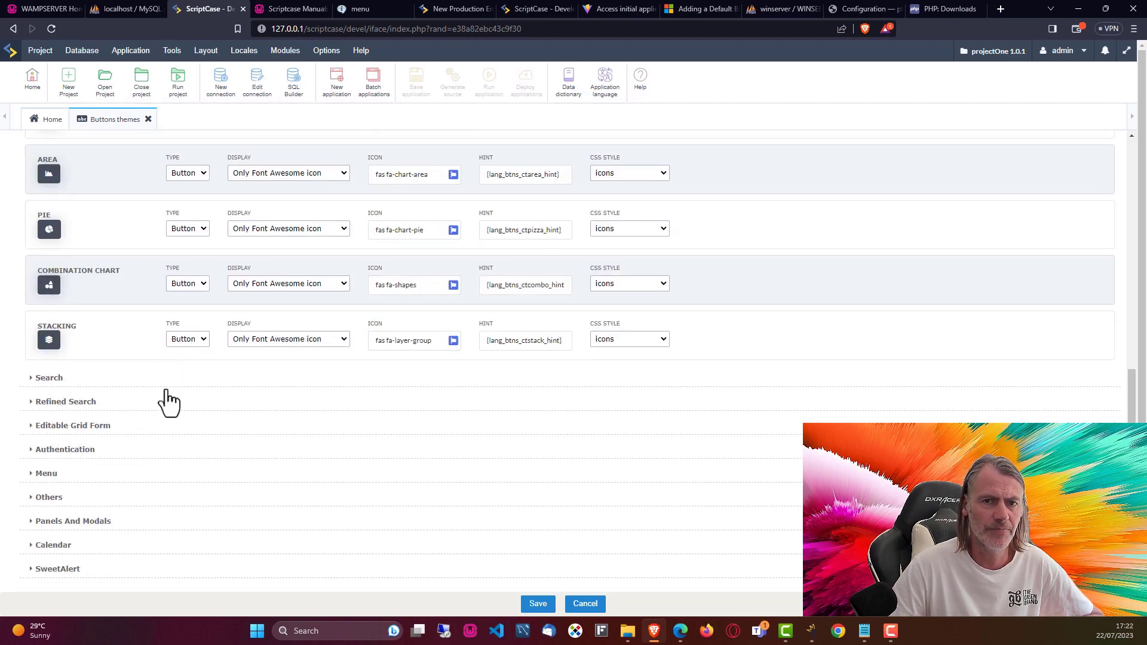
click(54, 380)
click(66, 404)
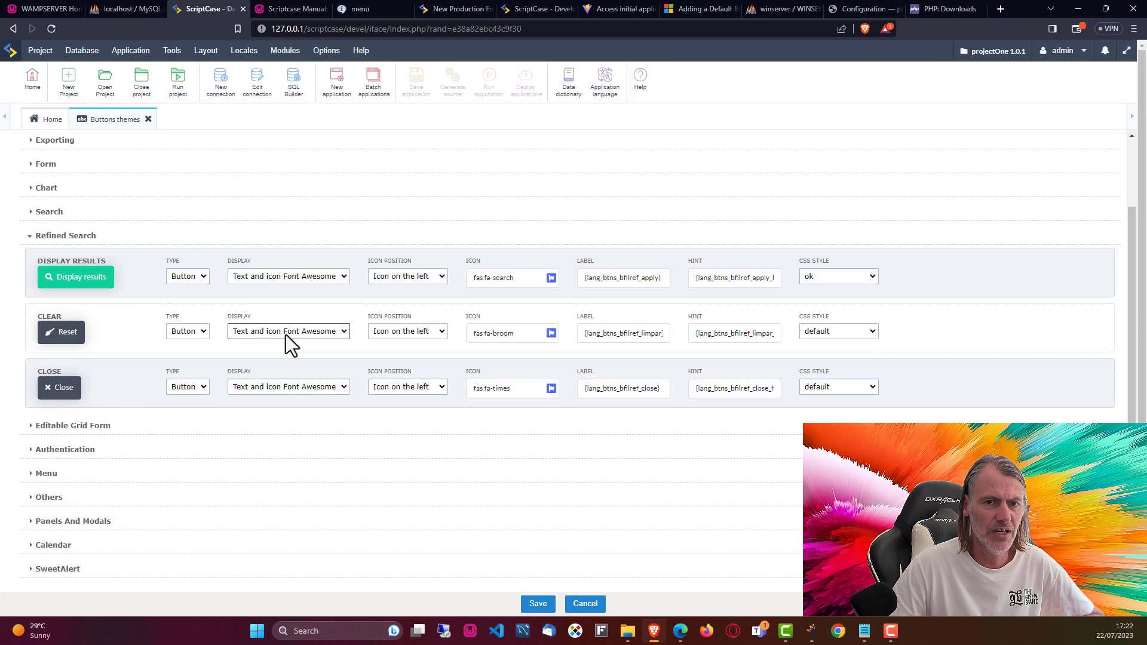
click(333, 282)
click(303, 312)
click(264, 330)
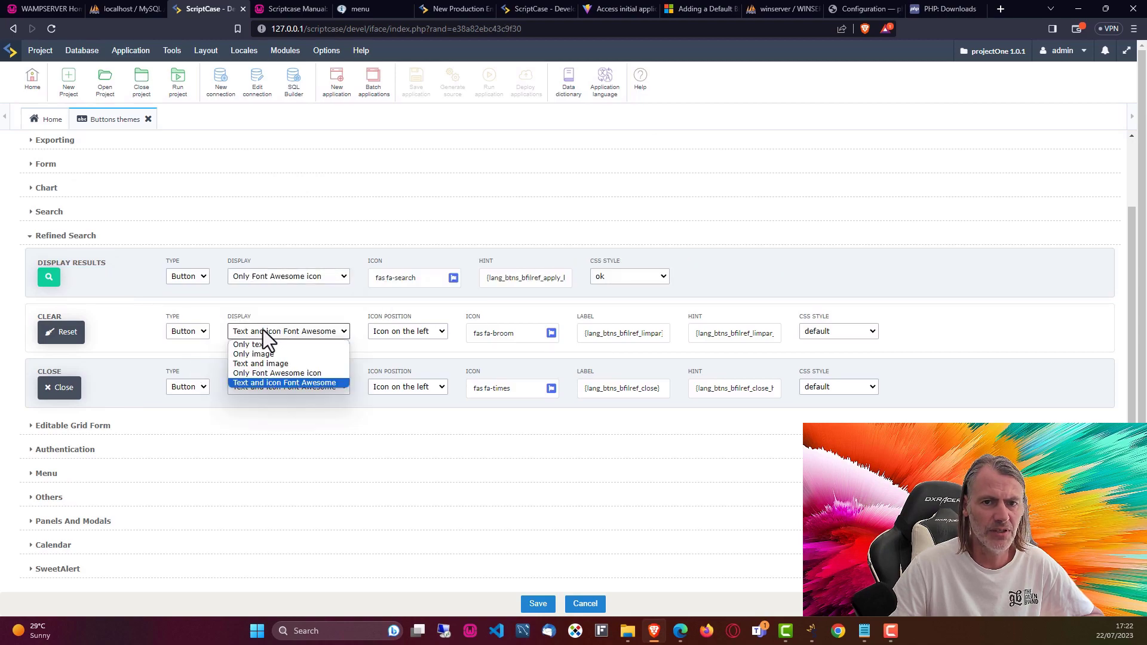
click(258, 373)
click(261, 386)
click(268, 430)
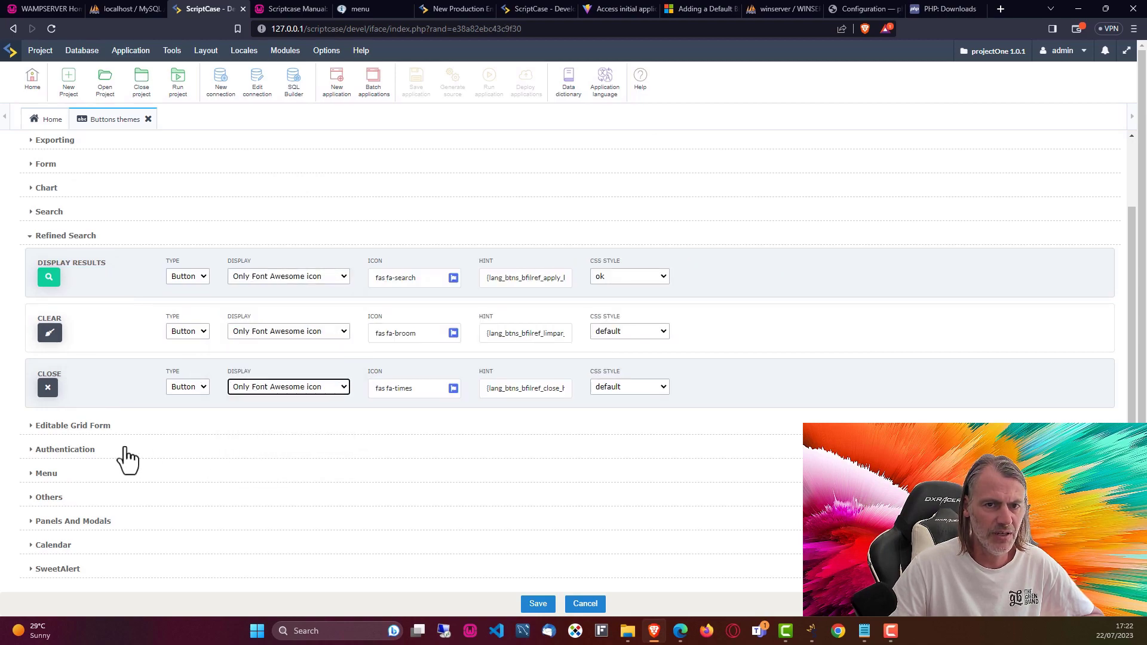
click(131, 423)
scroll(241, 376, down, 1)
scroll(81, 448, down, 3)
Make the Facebook, Google+, Paypal and Twitter authentication buttons icon-only
click(79, 442)
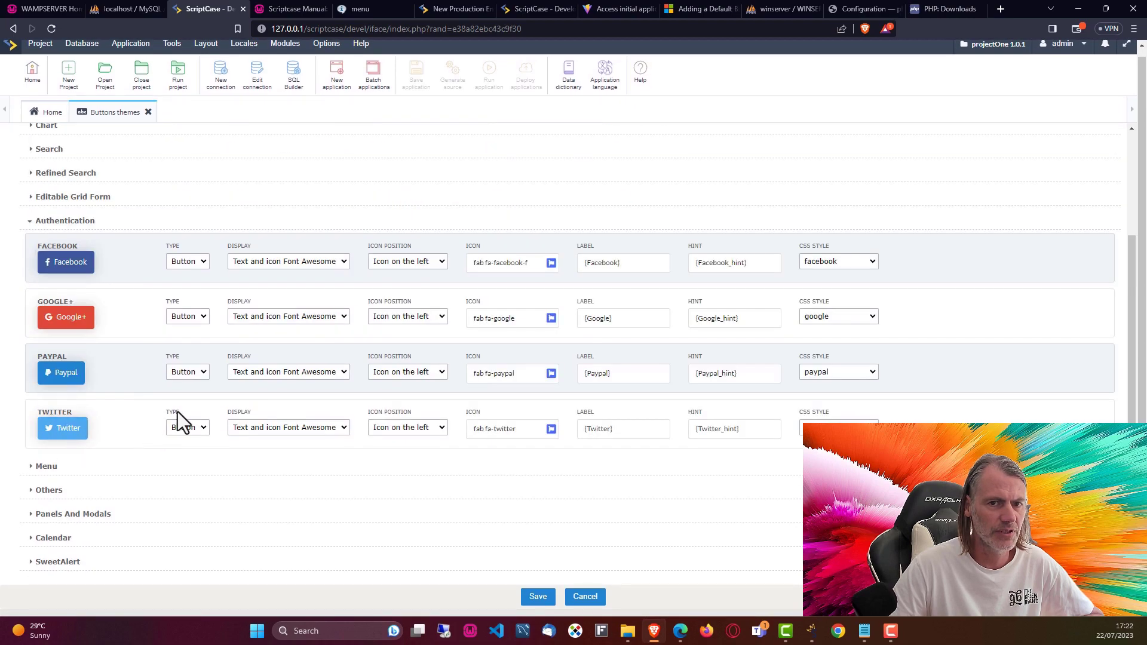
click(282, 262)
click(262, 305)
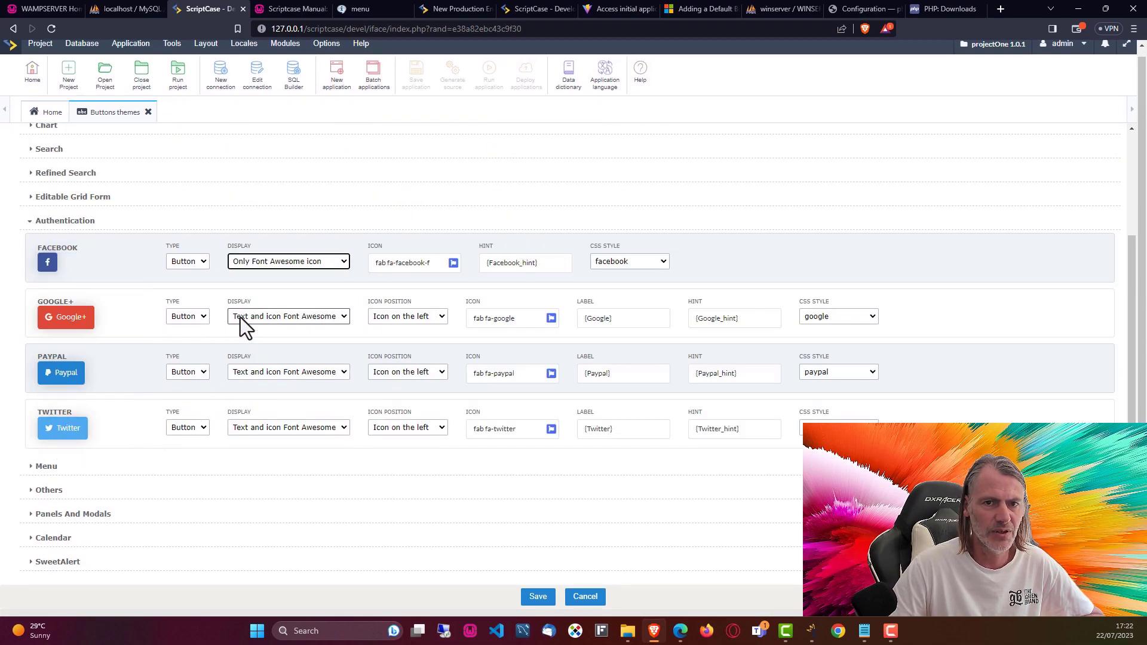
click(252, 358)
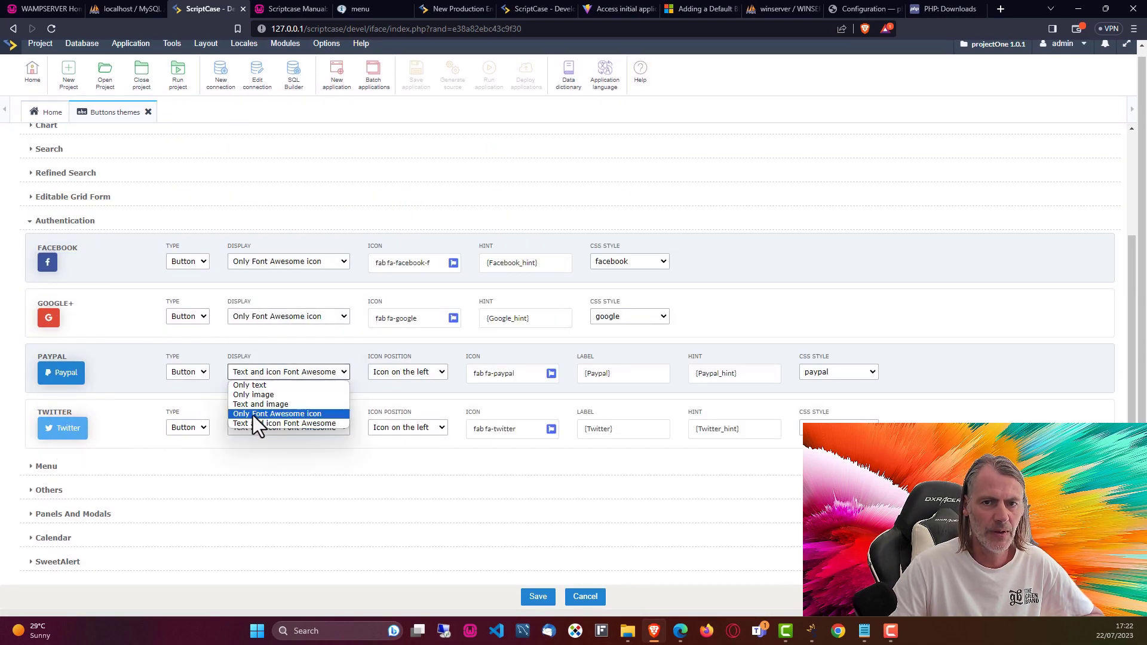
click(254, 414)
click(257, 428)
click(260, 468)
Set the Exit, Back, Cancel, Apply and Restore buttons under Others to Only Font Awesome icon
click(87, 470)
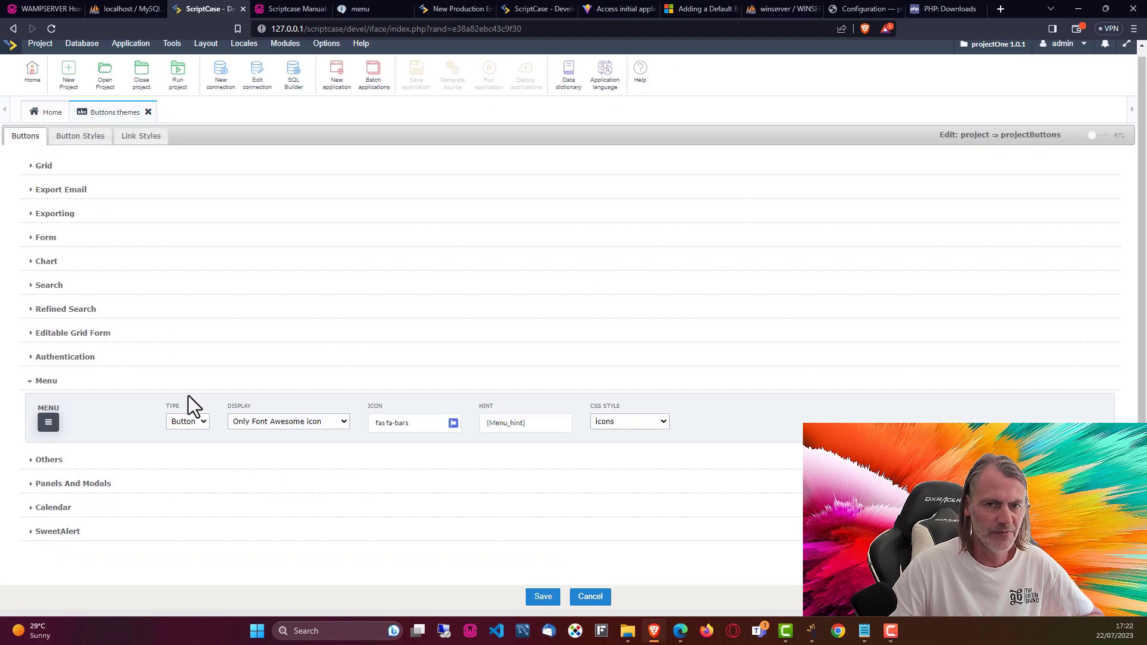
click(96, 460)
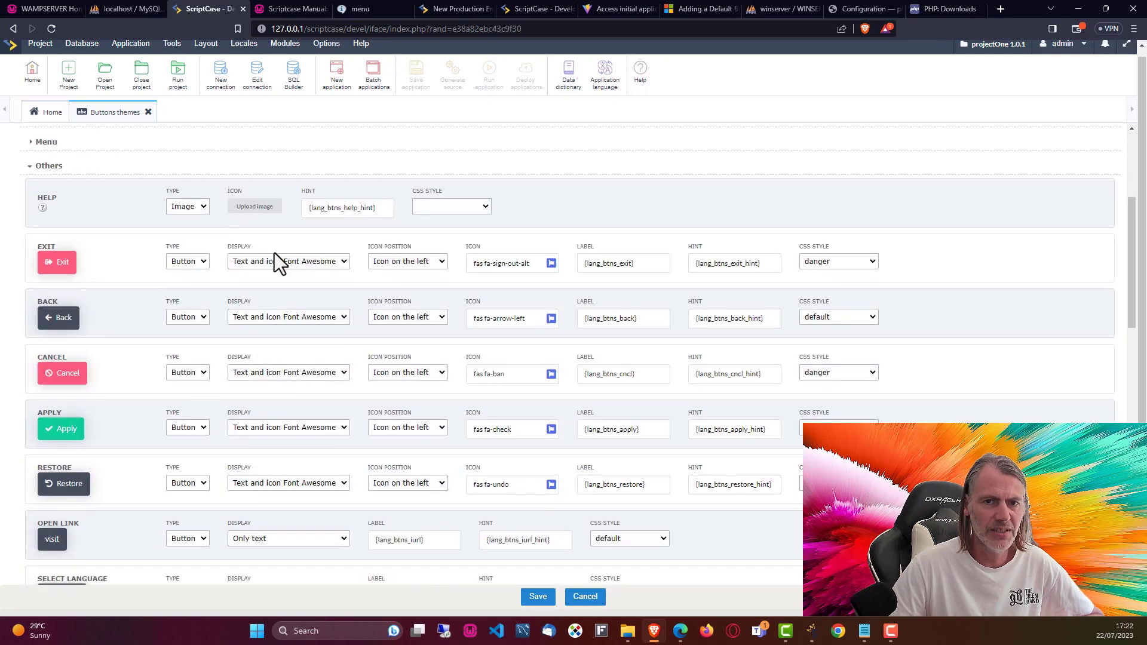
click(274, 260)
click(282, 303)
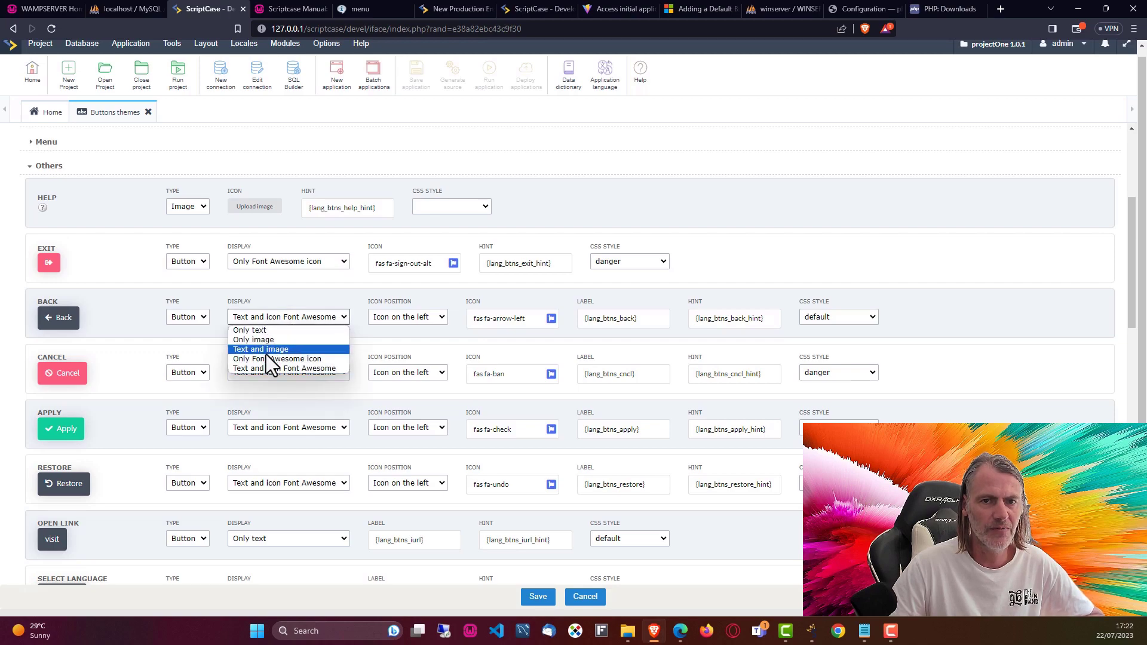
click(266, 358)
click(253, 415)
scroll(276, 342, down, 2)
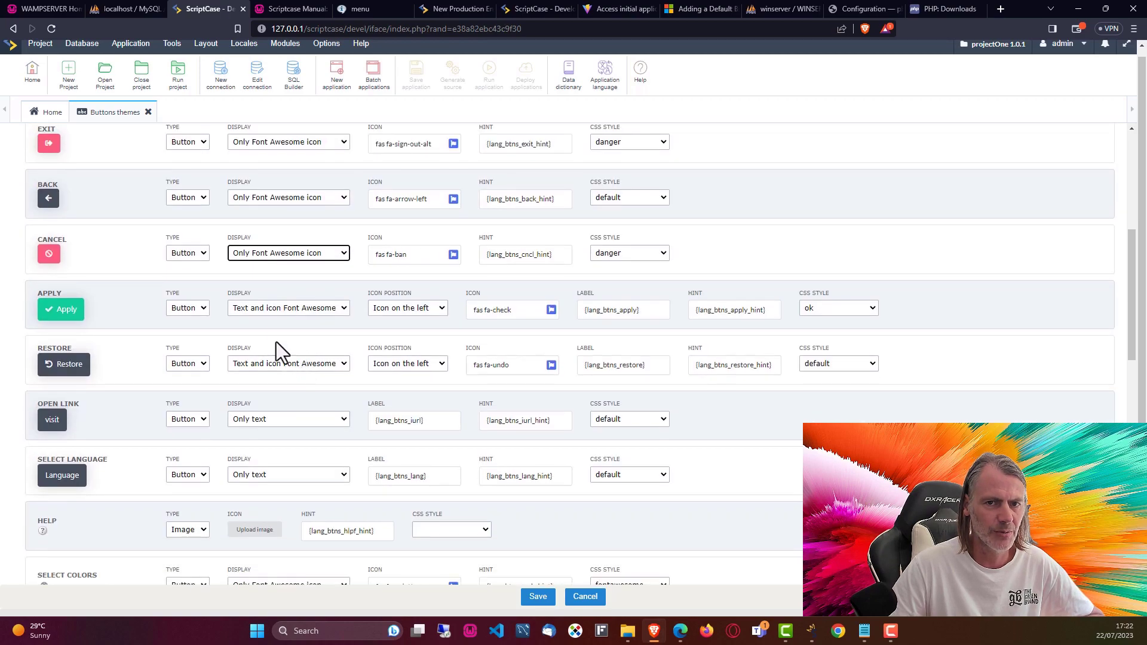
click(259, 309)
click(279, 354)
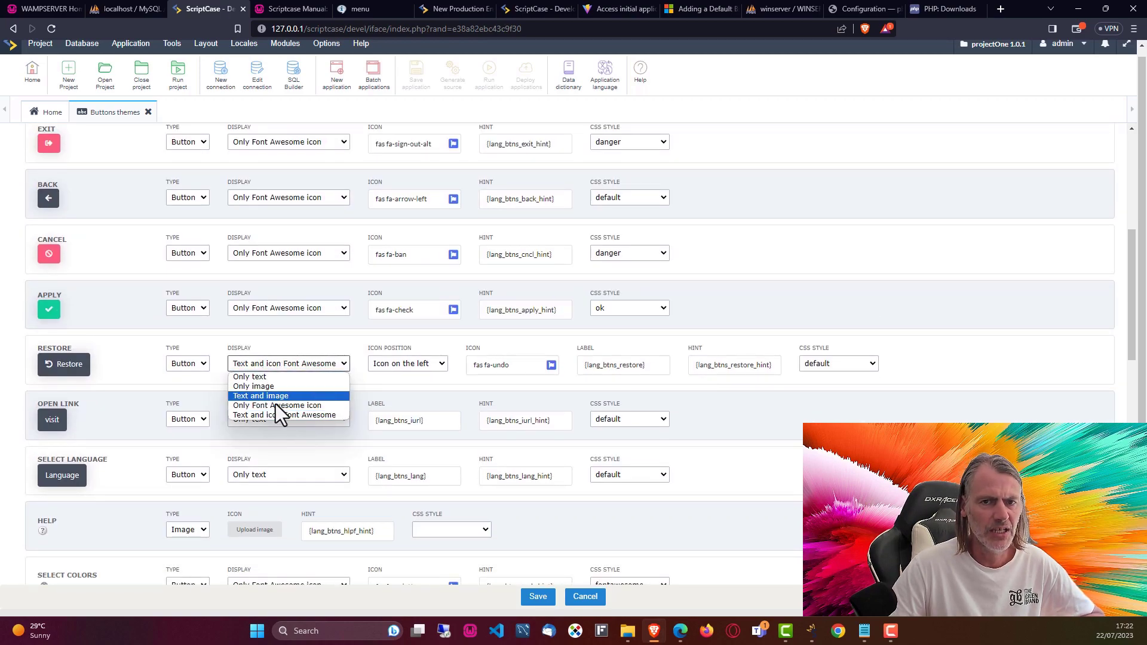
click(274, 405)
Keep Open Link as text only; make Close Message, Google Maps, Clear and YouTube icon-only
click(290, 459)
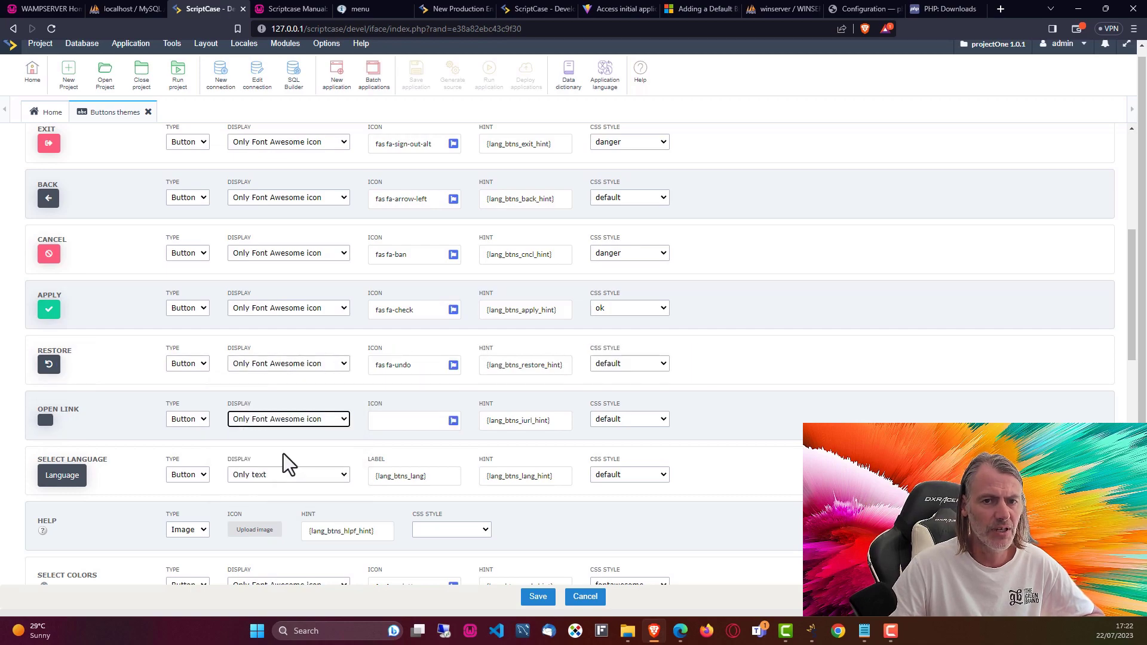
click(275, 420)
click(268, 434)
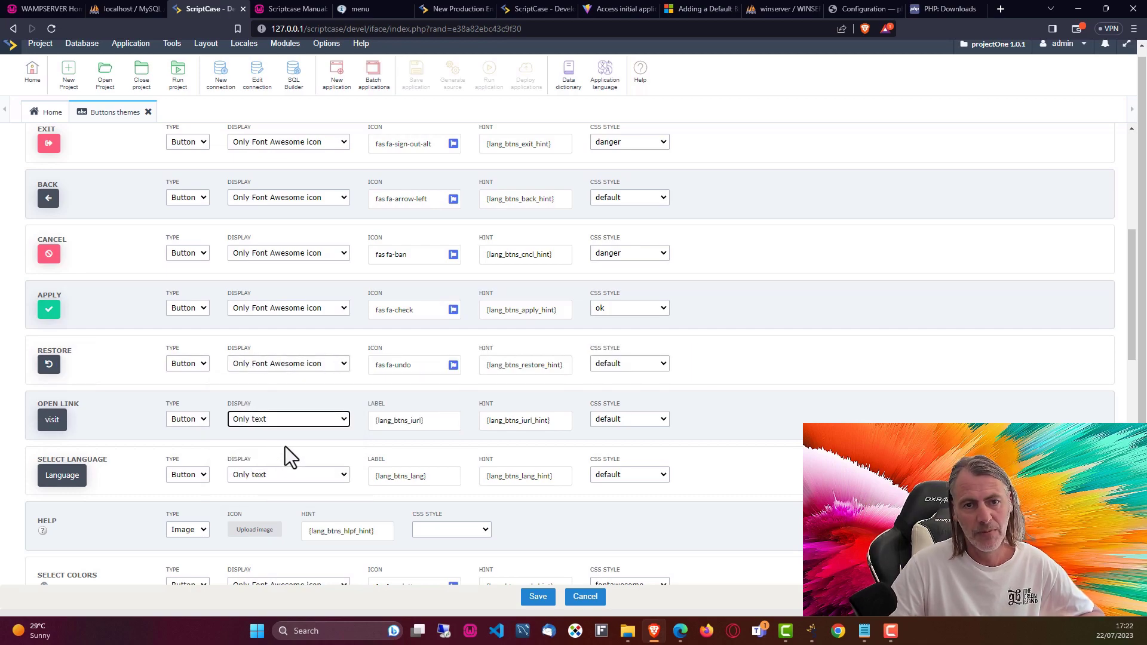
scroll(320, 431, down, 1)
scroll(321, 424, down, 2)
scroll(321, 423, down, 1)
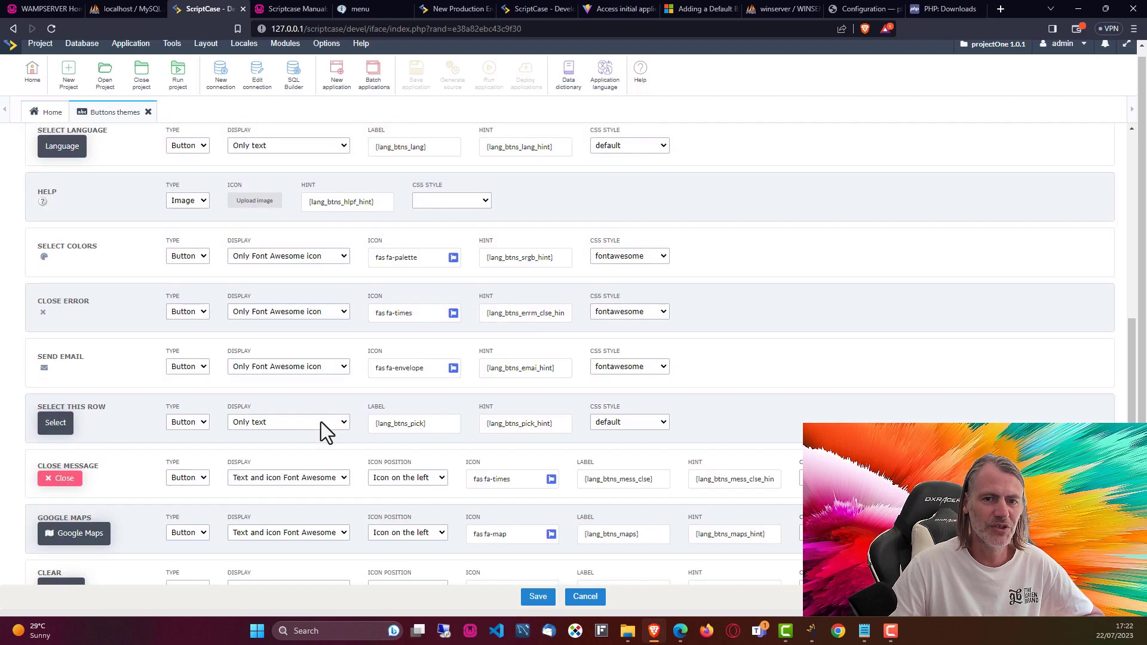
scroll(314, 408, down, 2)
click(267, 331)
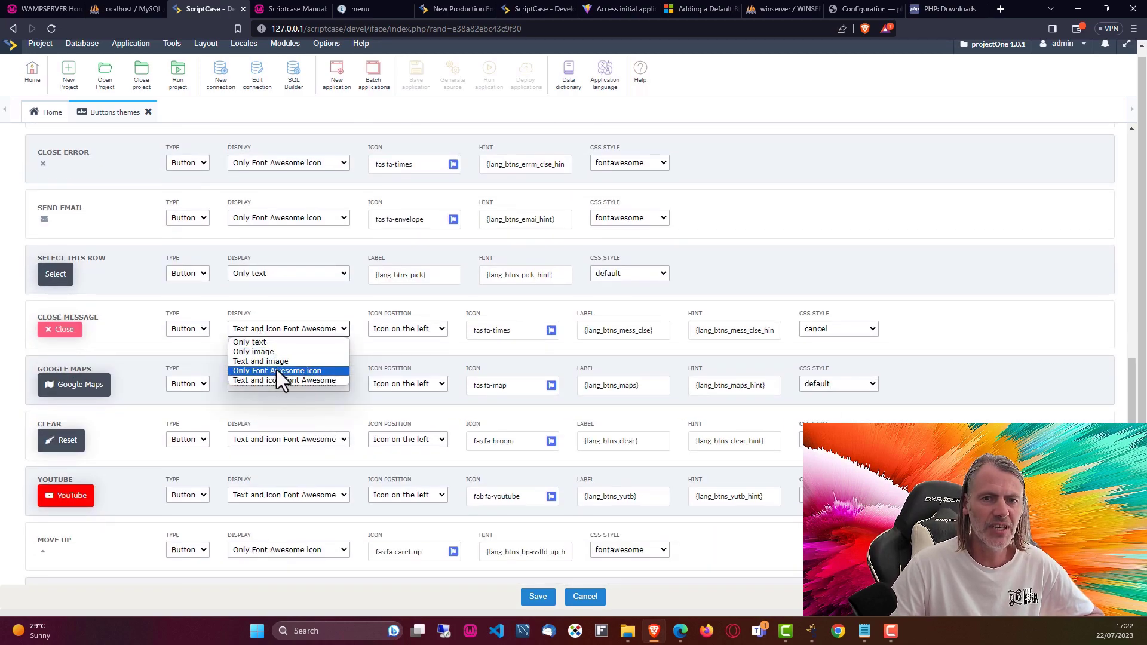
click(277, 370)
scroll(277, 367, down, 1)
click(267, 266)
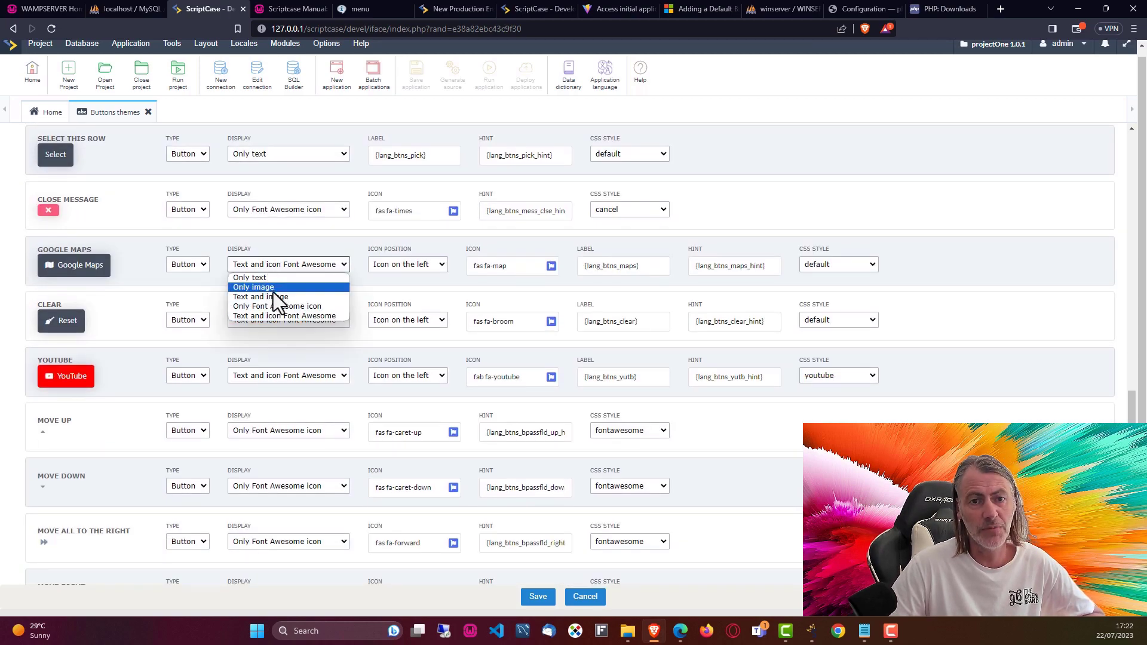
click(273, 307)
click(278, 362)
click(269, 377)
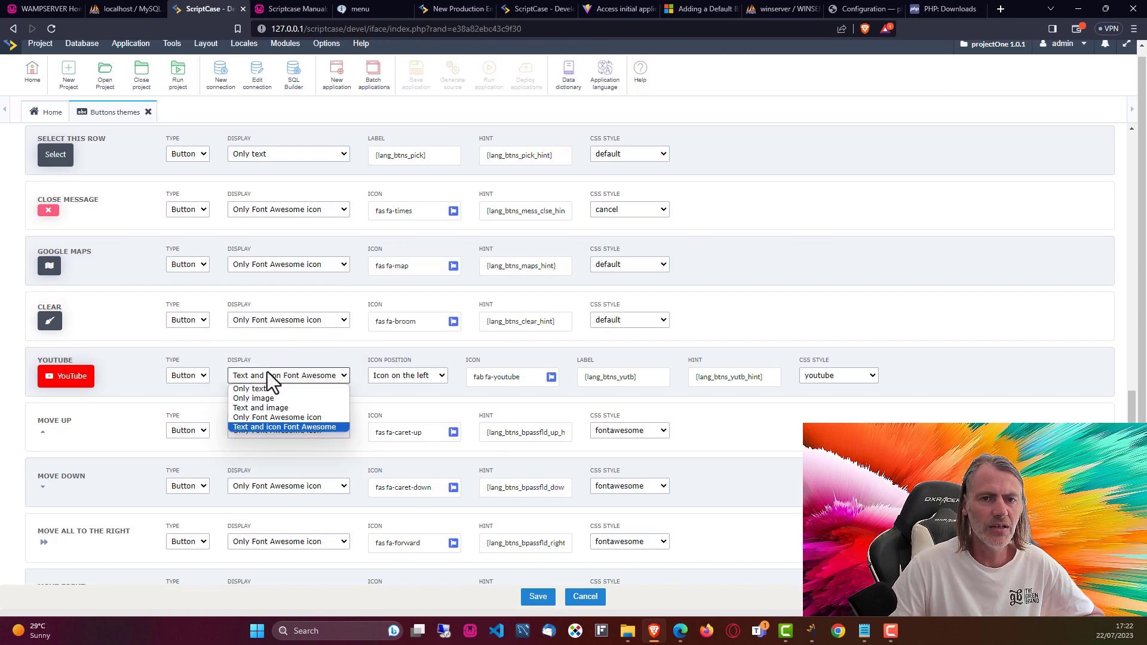
click(284, 419)
scroll(294, 380, down, 3)
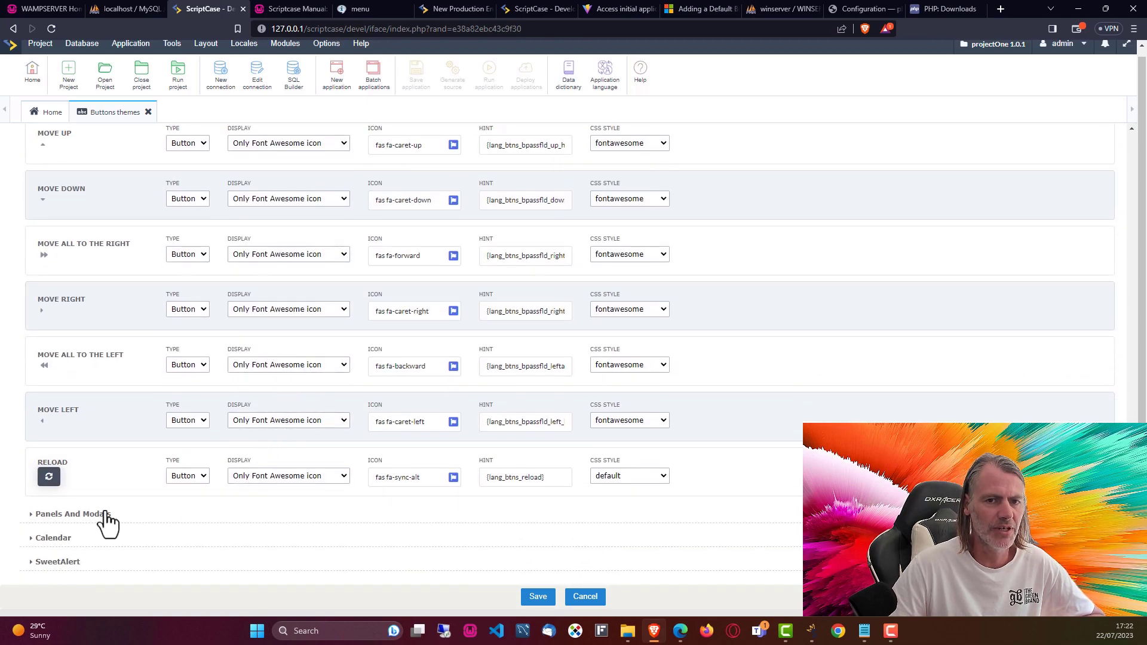
In Panels And Modals, make the Apply, OK, Restore, Clear and Exit buttons icon-only
click(80, 515)
scroll(296, 386, up, 1)
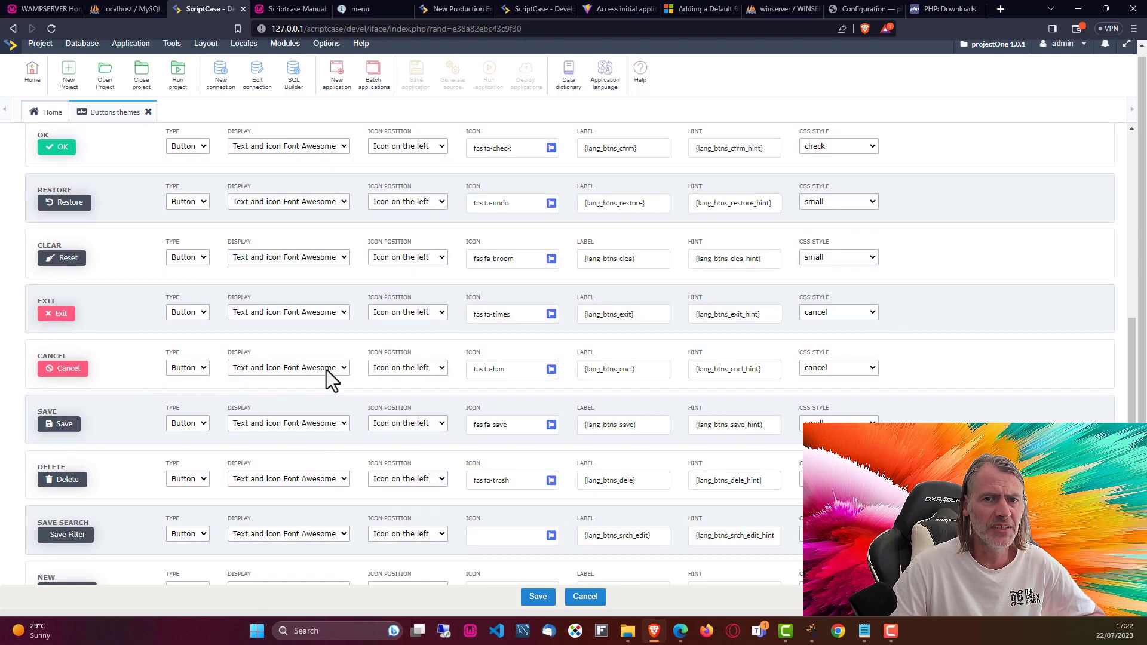
scroll(318, 316, up, 3)
scroll(314, 323, down, 1)
scroll(313, 330, down, 1)
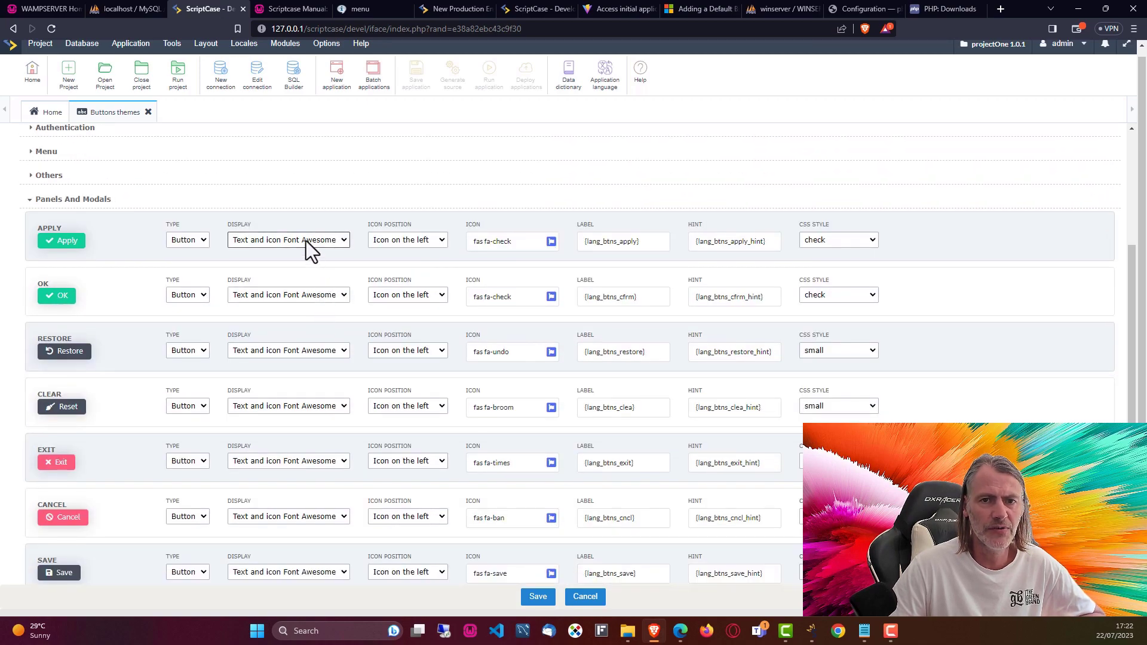
click(306, 241)
click(304, 282)
click(288, 337)
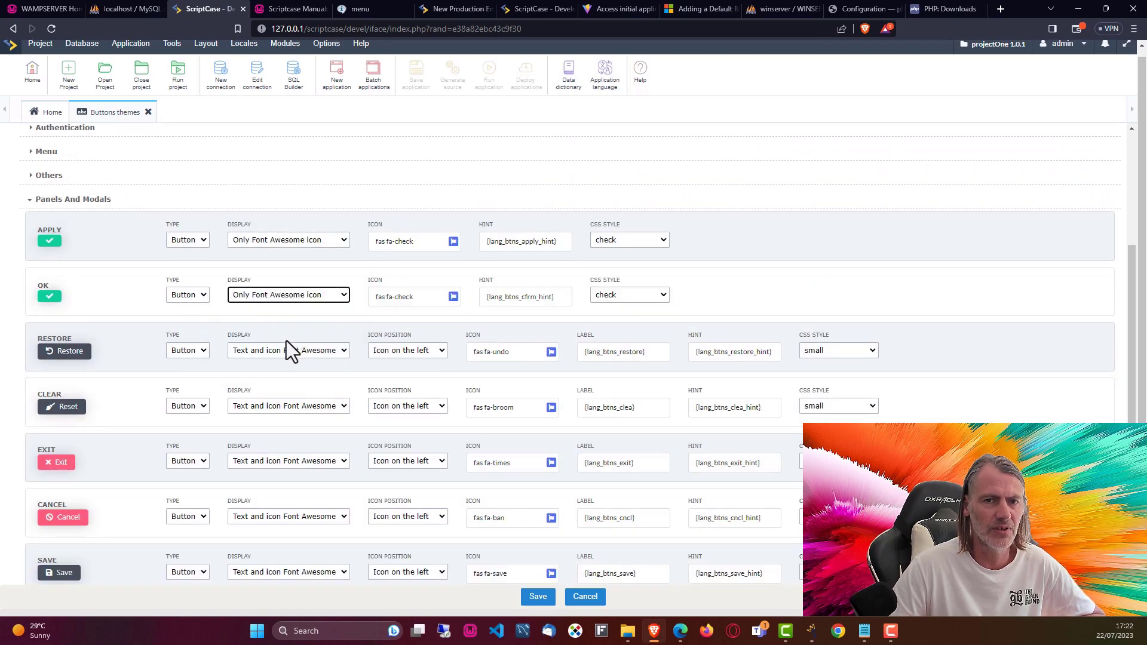
click(296, 391)
scroll(300, 381, down, 1)
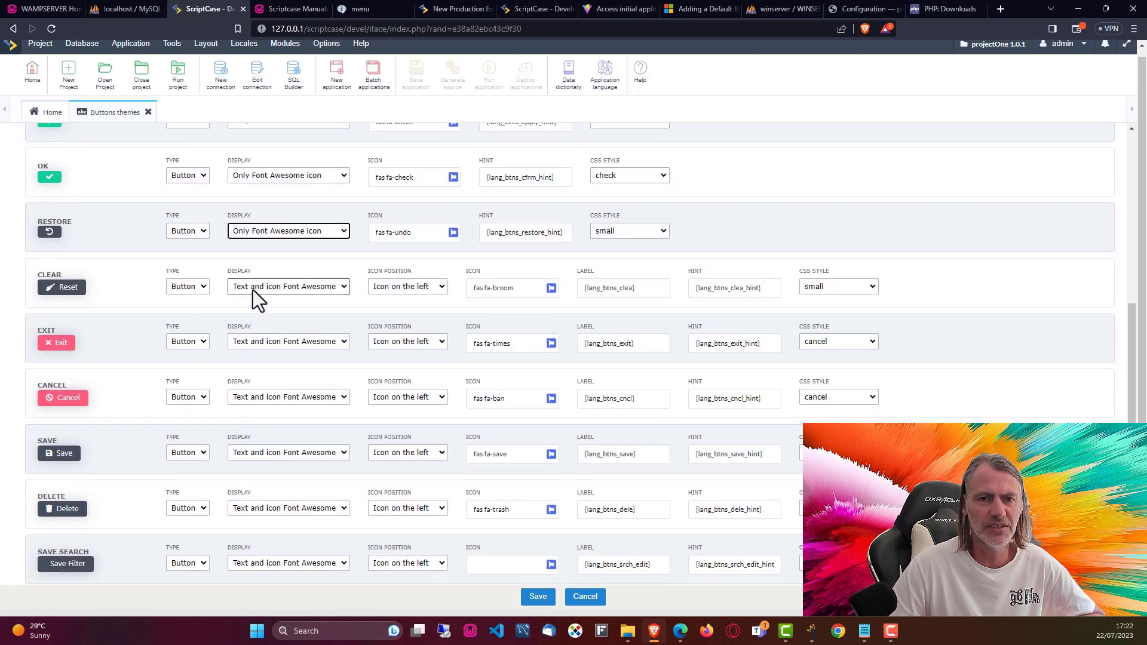
click(269, 287)
click(269, 330)
click(261, 374)
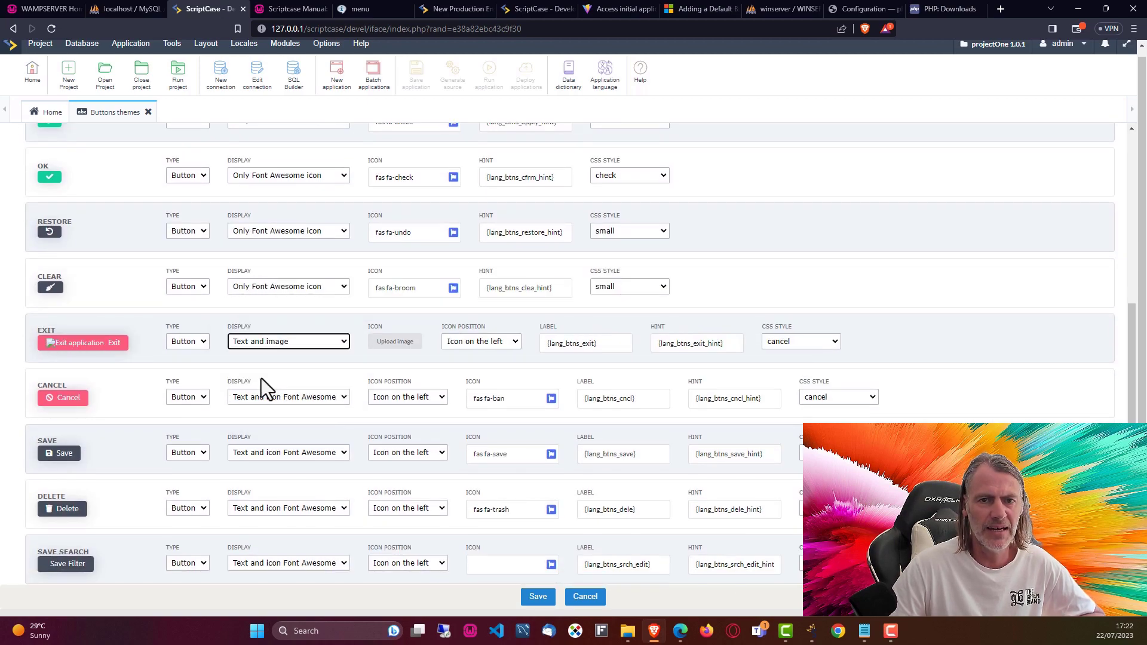
click(266, 342)
click(269, 383)
scroll(285, 357, down, 1)
Make the Cancel, Save and Delete buttons icon-only, leaving Save Search and New unchanged
click(270, 278)
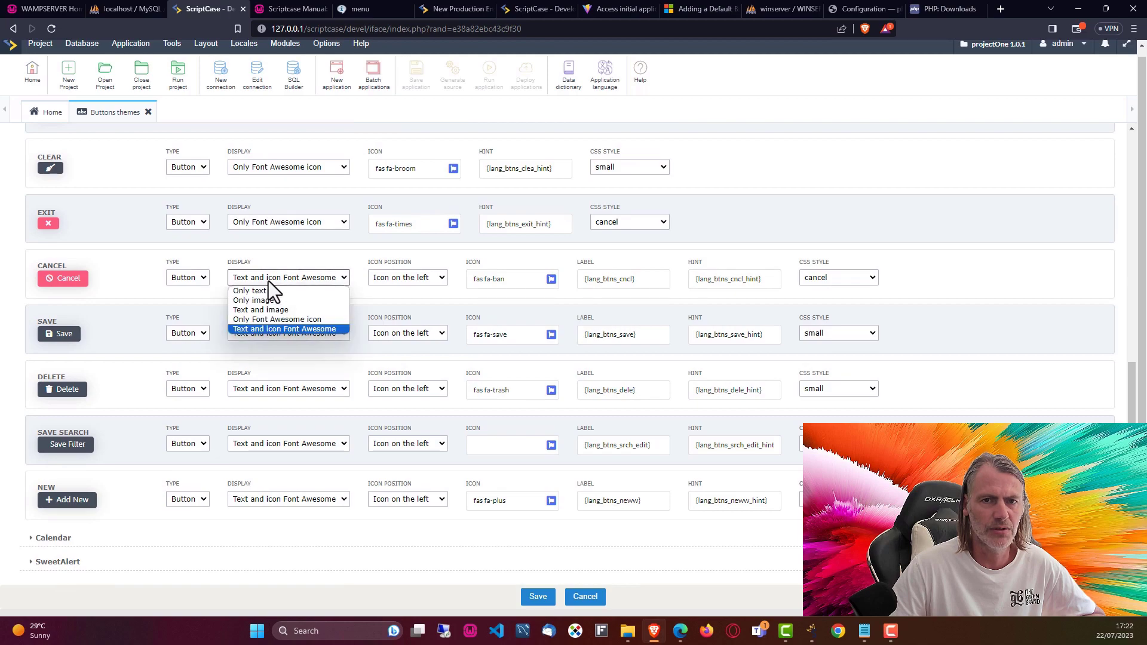
click(273, 320)
click(282, 375)
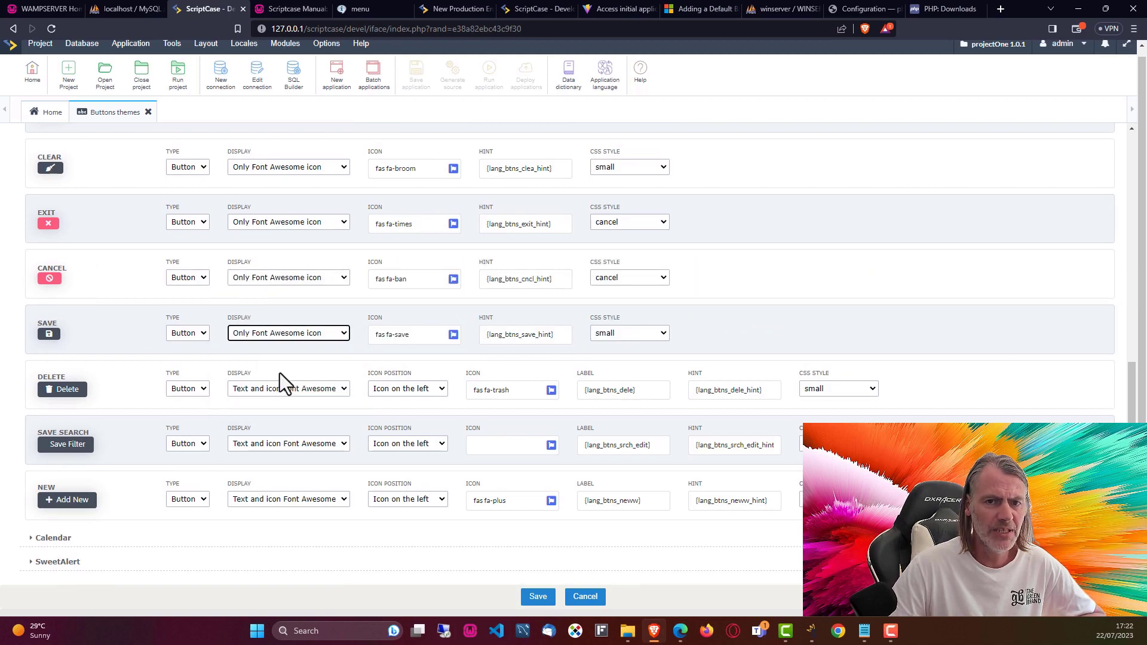
click(261, 431)
click(255, 444)
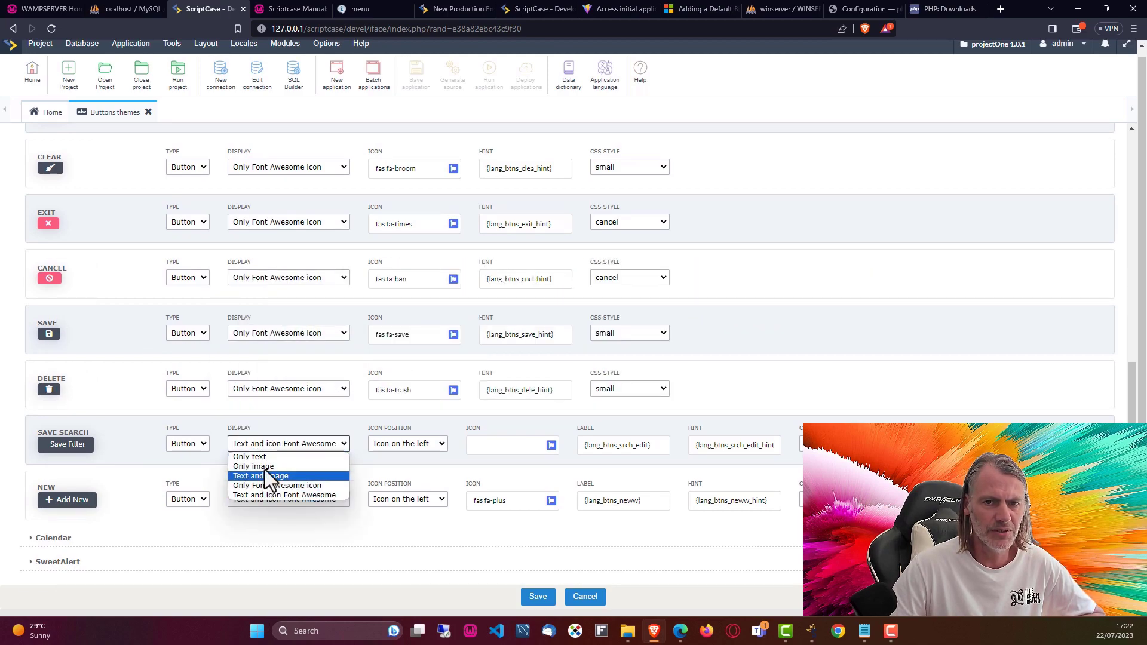
click(263, 415)
click(291, 500)
click(290, 547)
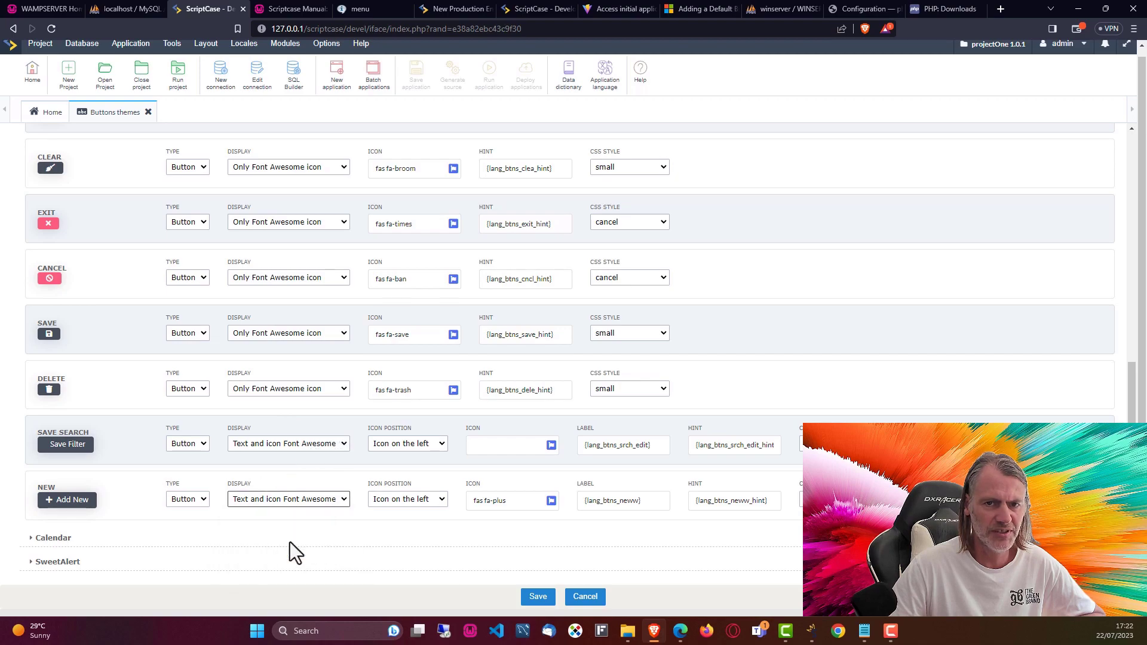
Make the Calendar Import, Export, Cancel and Google Calendar import/export buttons icon-only
click(54, 540)
click(281, 302)
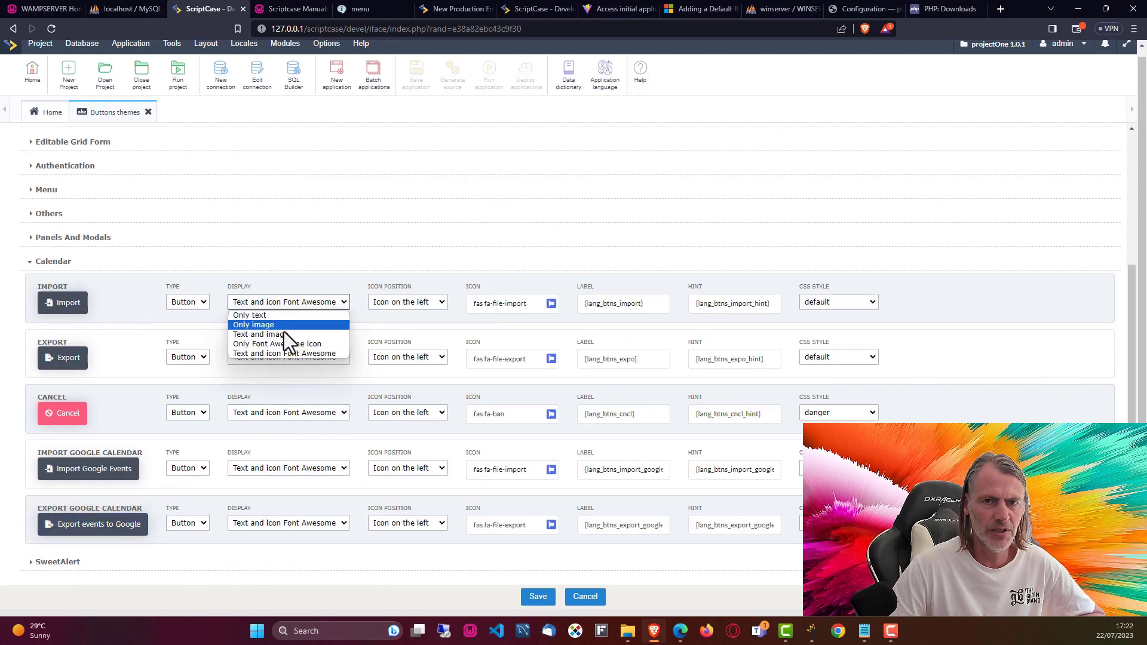
click(281, 343)
click(275, 397)
click(282, 412)
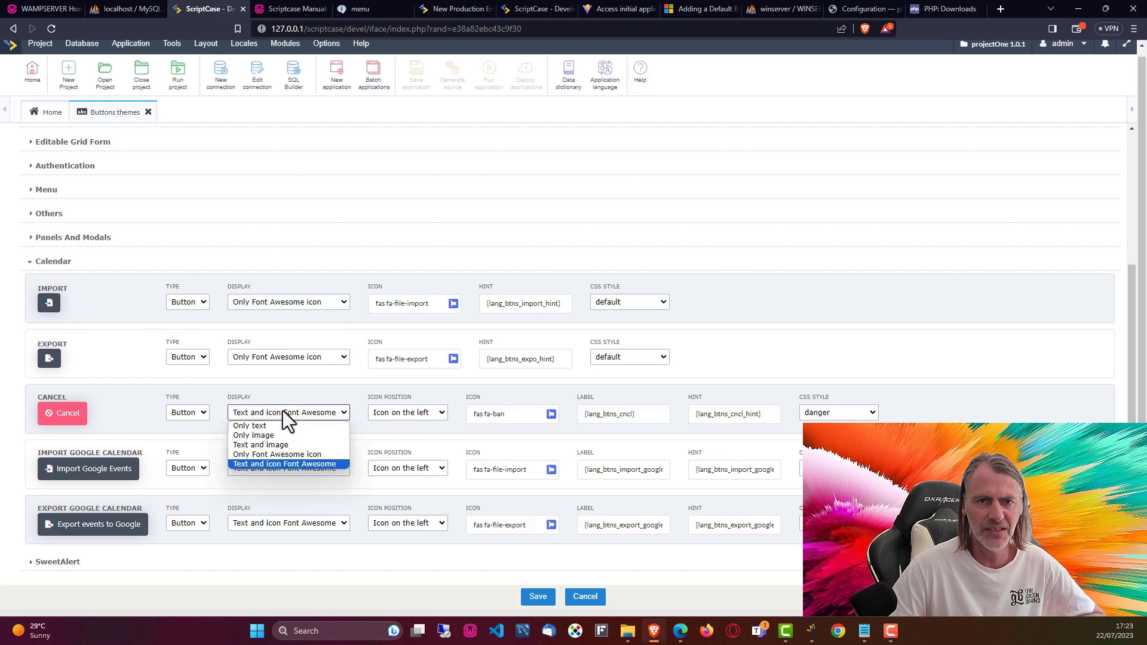
click(279, 456)
click(281, 510)
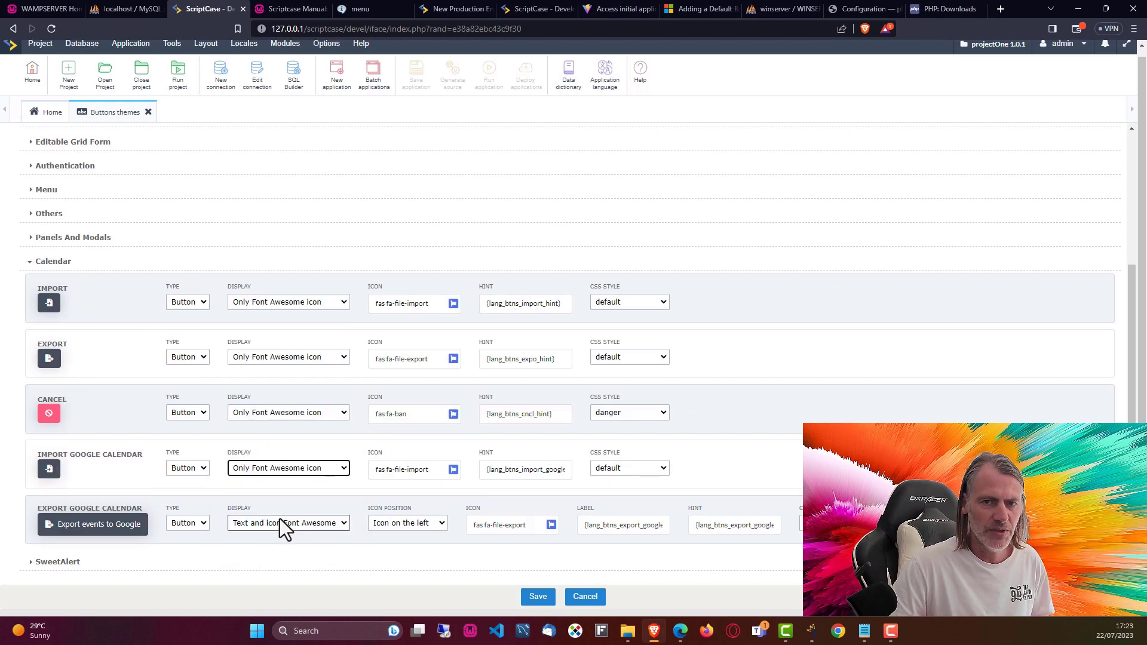
click(283, 566)
Make the SweetAlert OK and Cancel buttons icon-only and save the theme
click(57, 561)
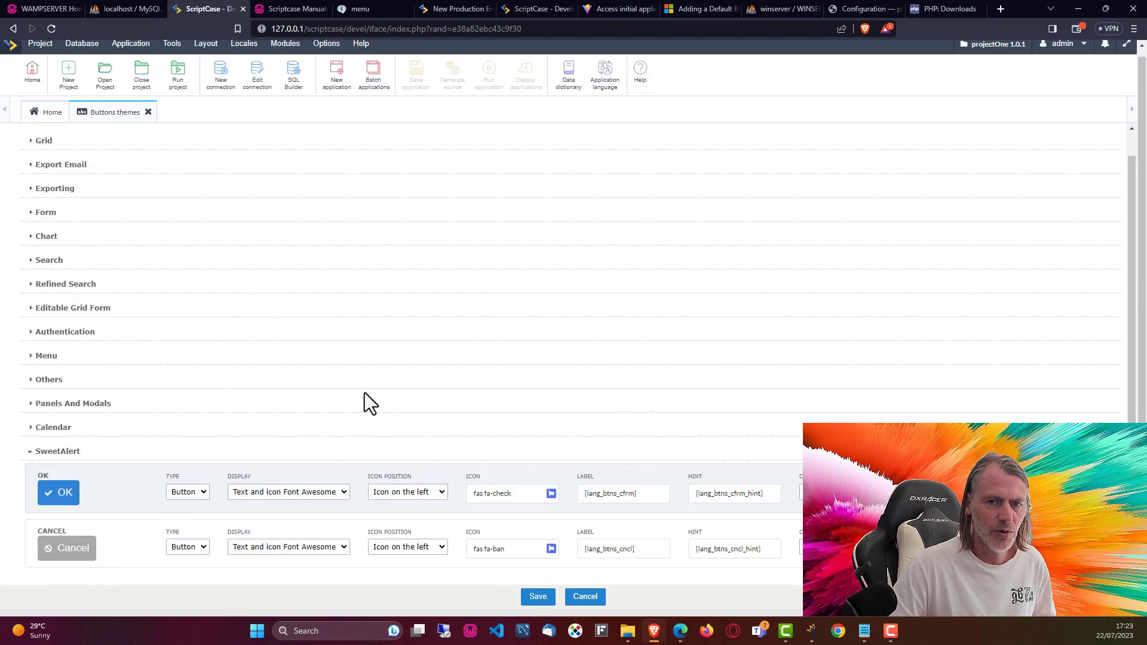
click(280, 493)
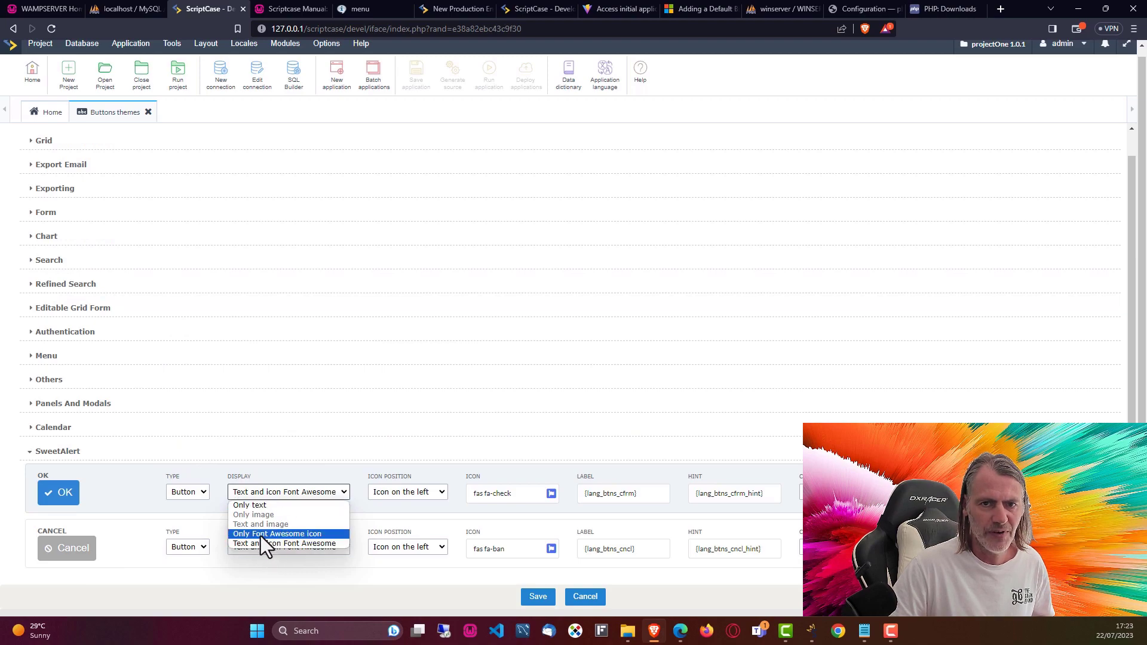
click(261, 536)
click(282, 587)
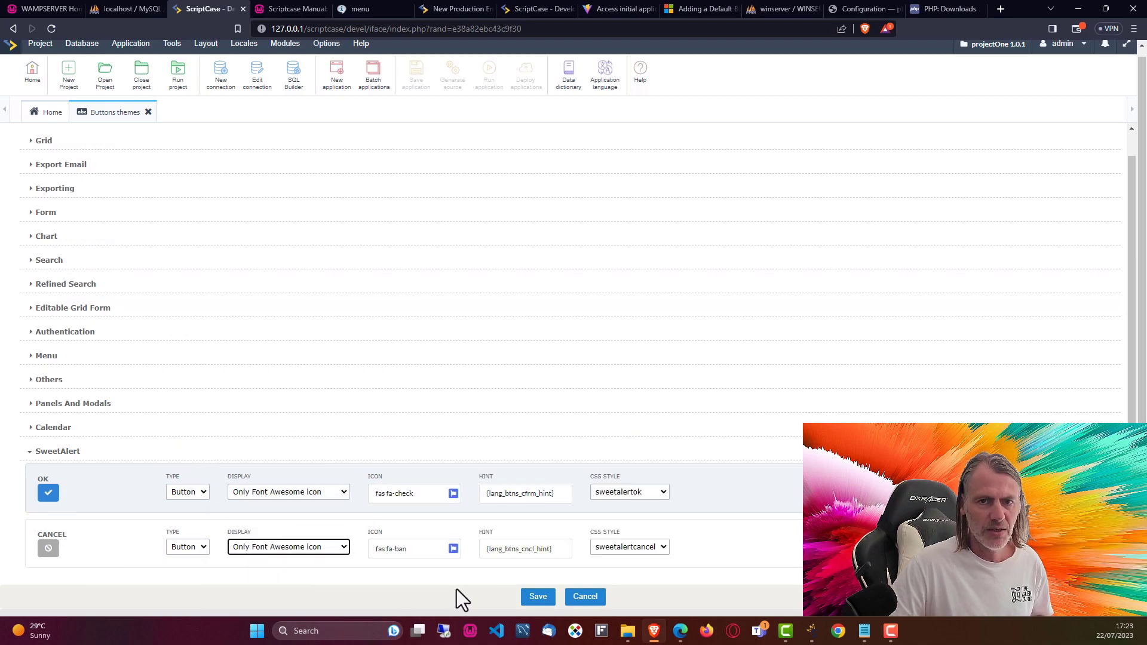
click(538, 597)
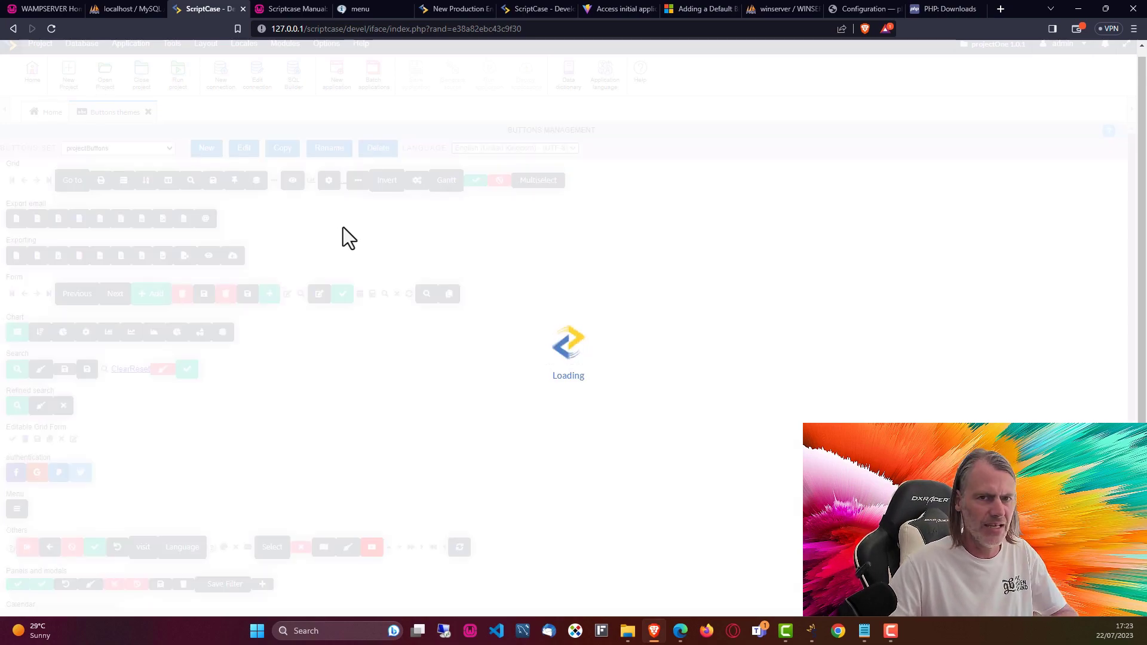
scroll(341, 260, down, 2)
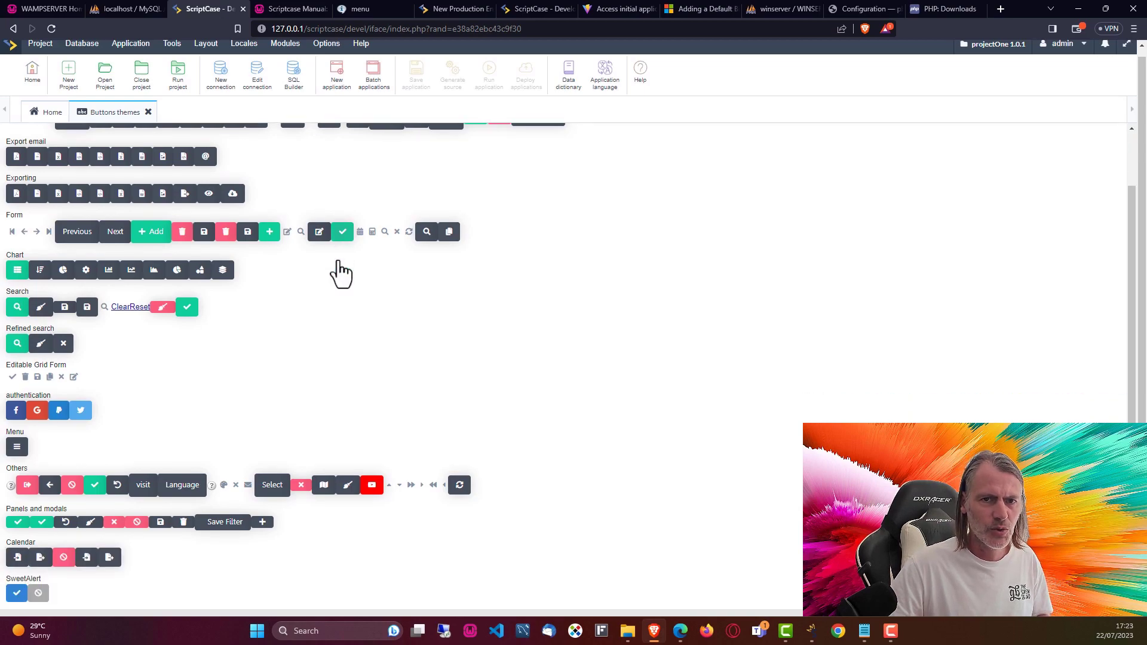
scroll(180, 269, up, 2)
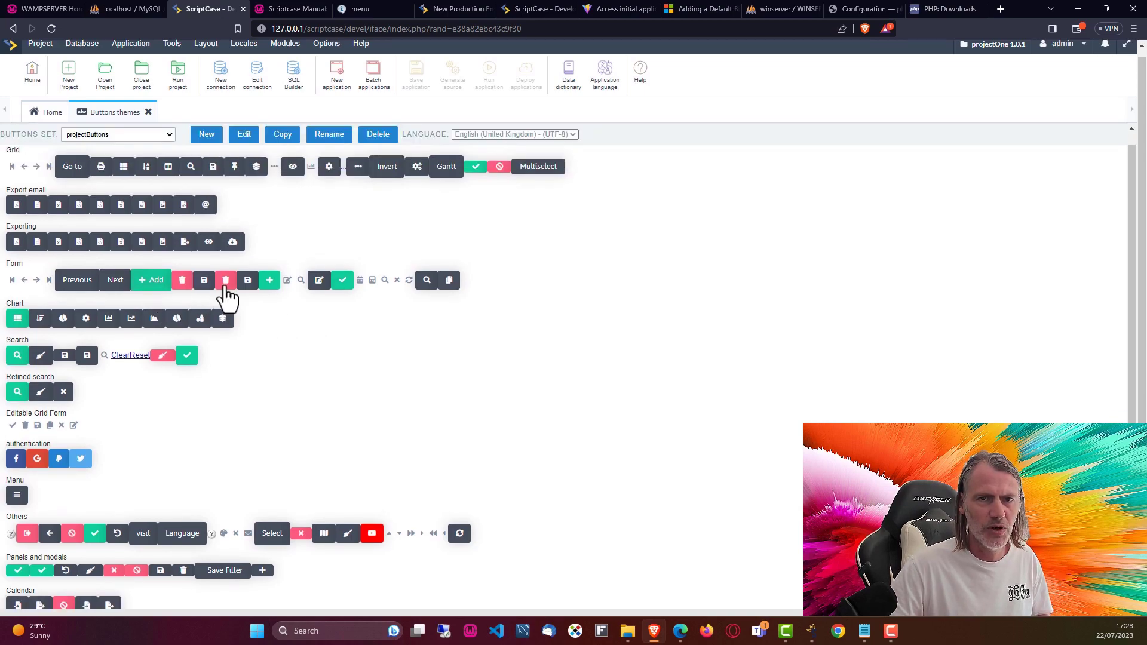
Reopen projectButtons, set Form's Insert Record to Only Font Awesome icon, and save
click(244, 159)
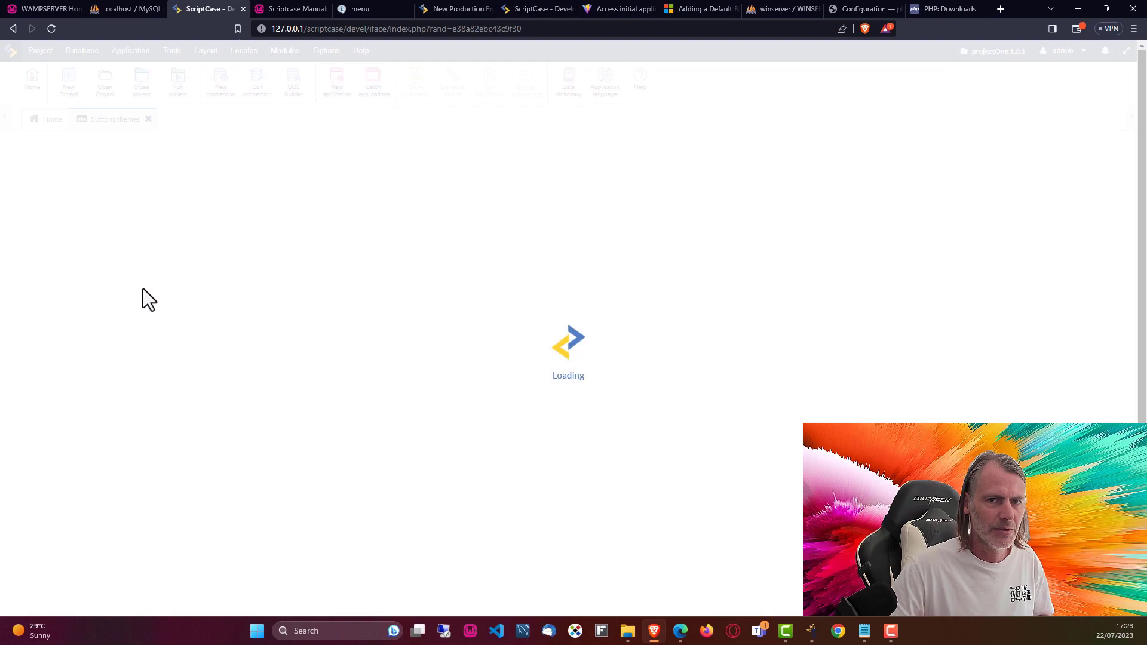
click(47, 246)
scroll(170, 341, down, 1)
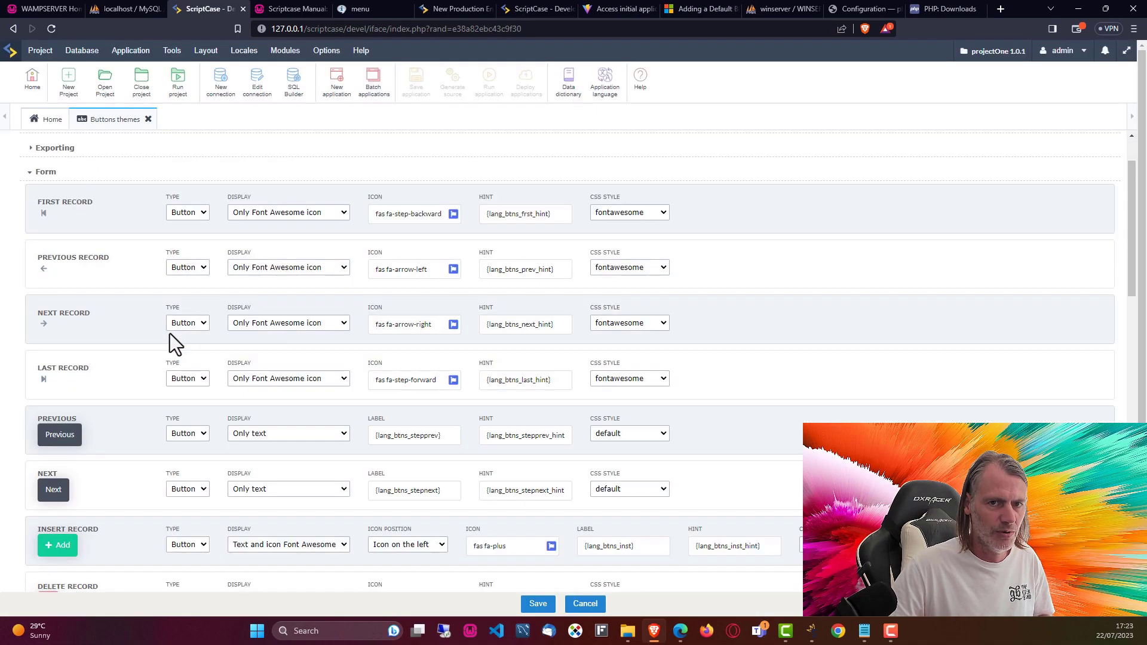
scroll(157, 346, down, 3)
click(254, 265)
click(258, 306)
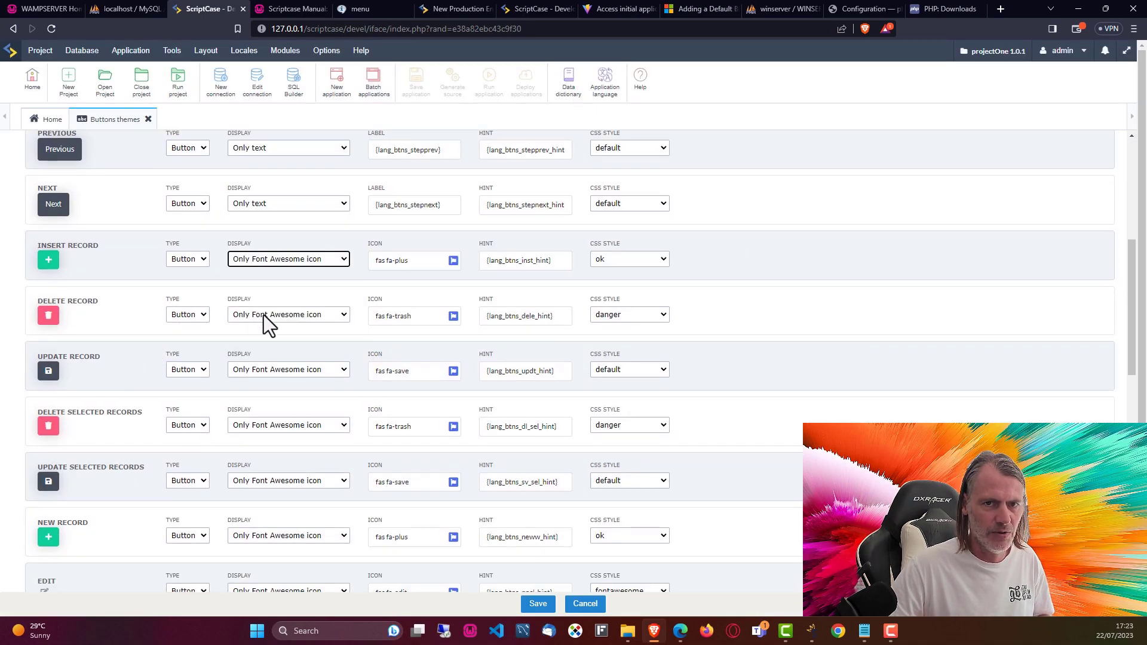
click(539, 606)
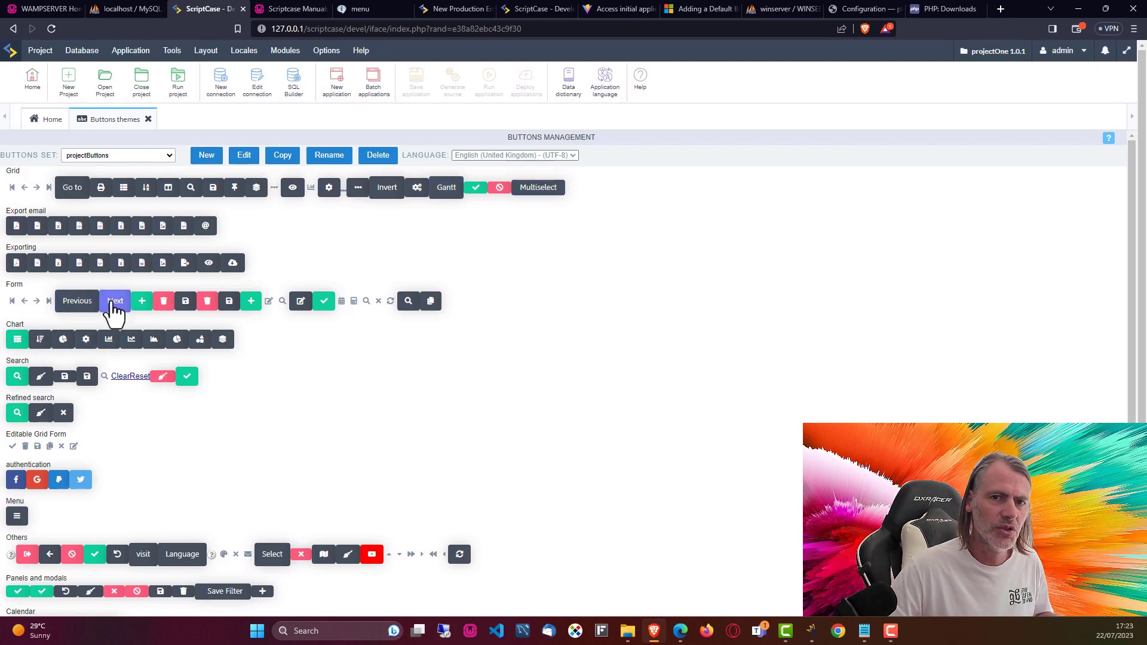
scroll(388, 382, down, 1)
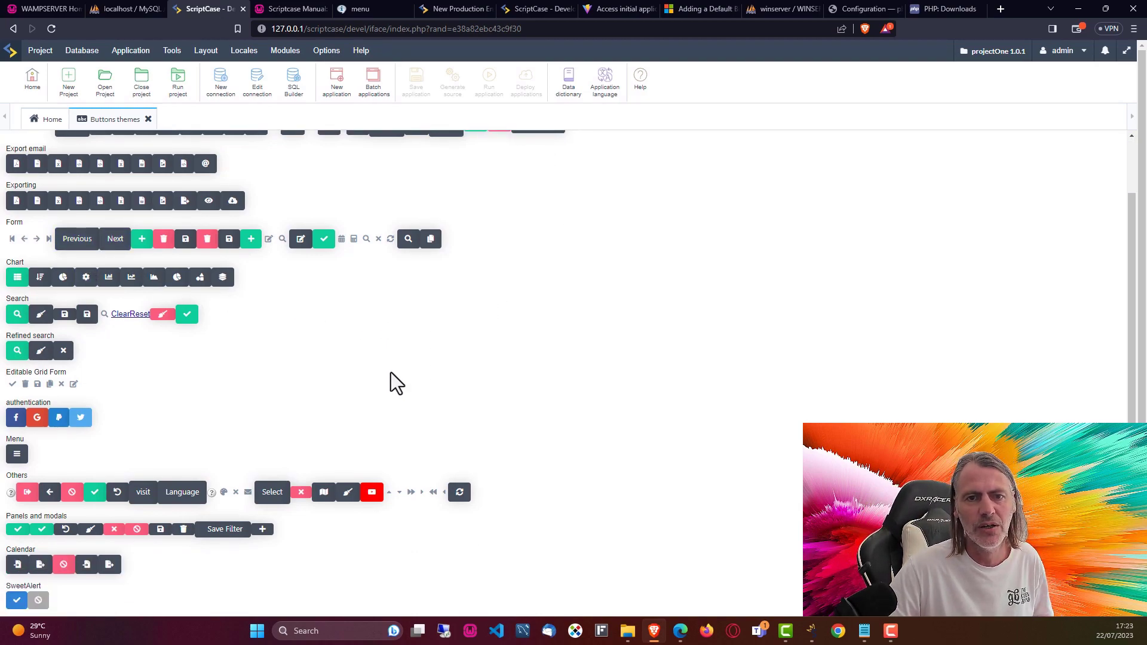
scroll(682, 366, up, 1)
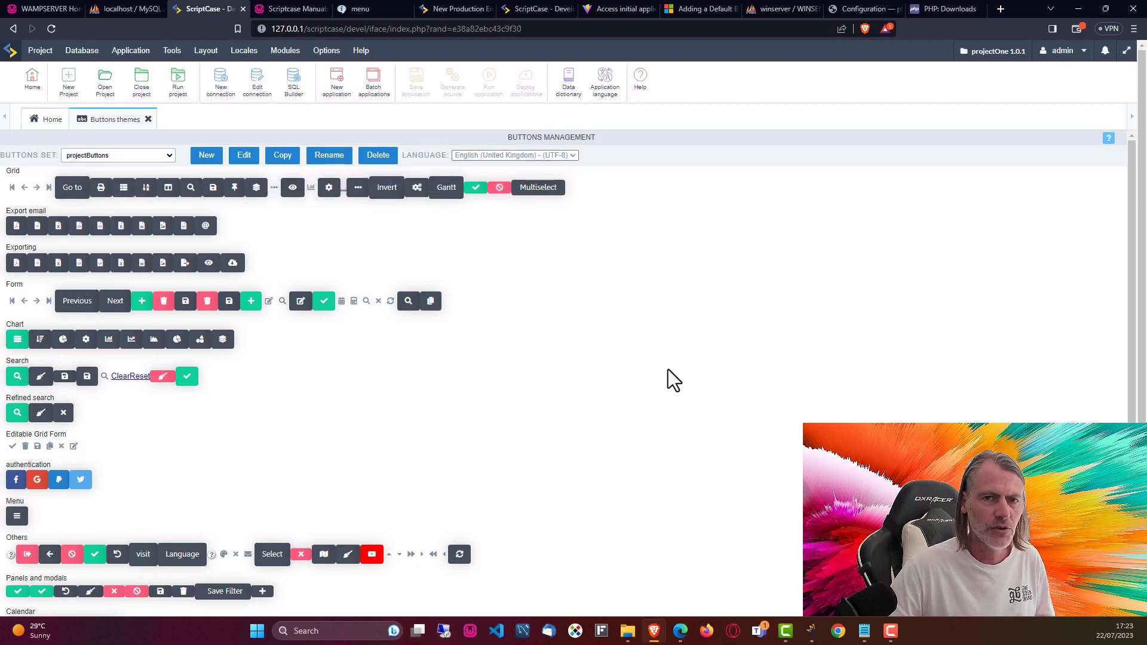
Close the Buttons themes tab and bring up the Project menu
click(149, 120)
click(40, 50)
Generate source code for the project with 'All' applications selected
click(69, 289)
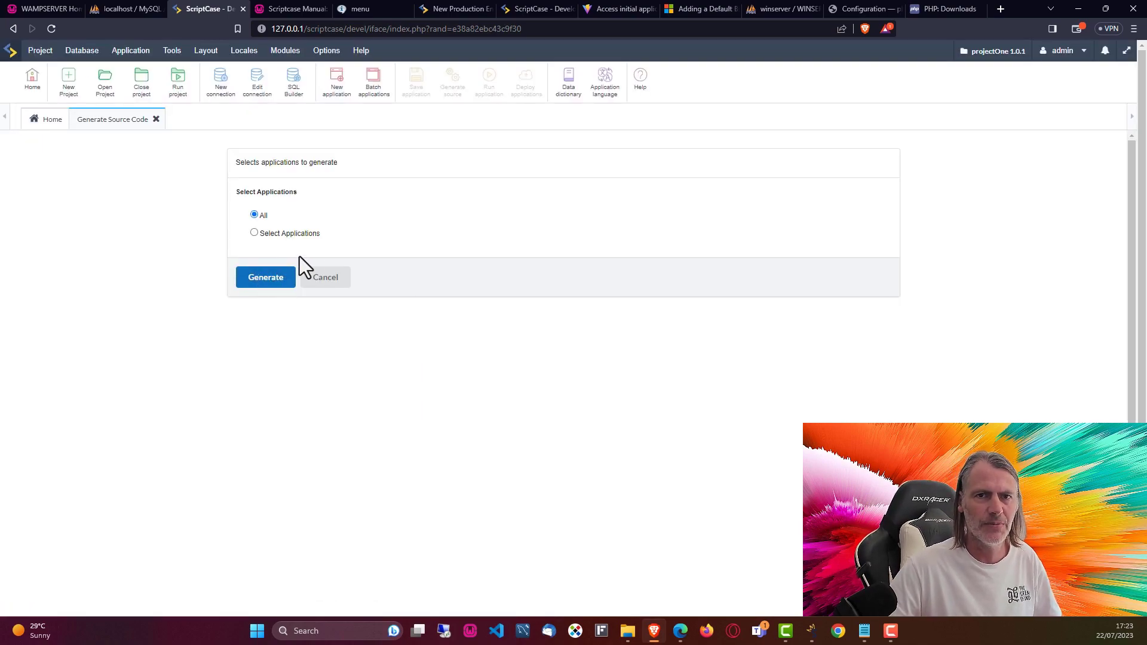
key(Return)
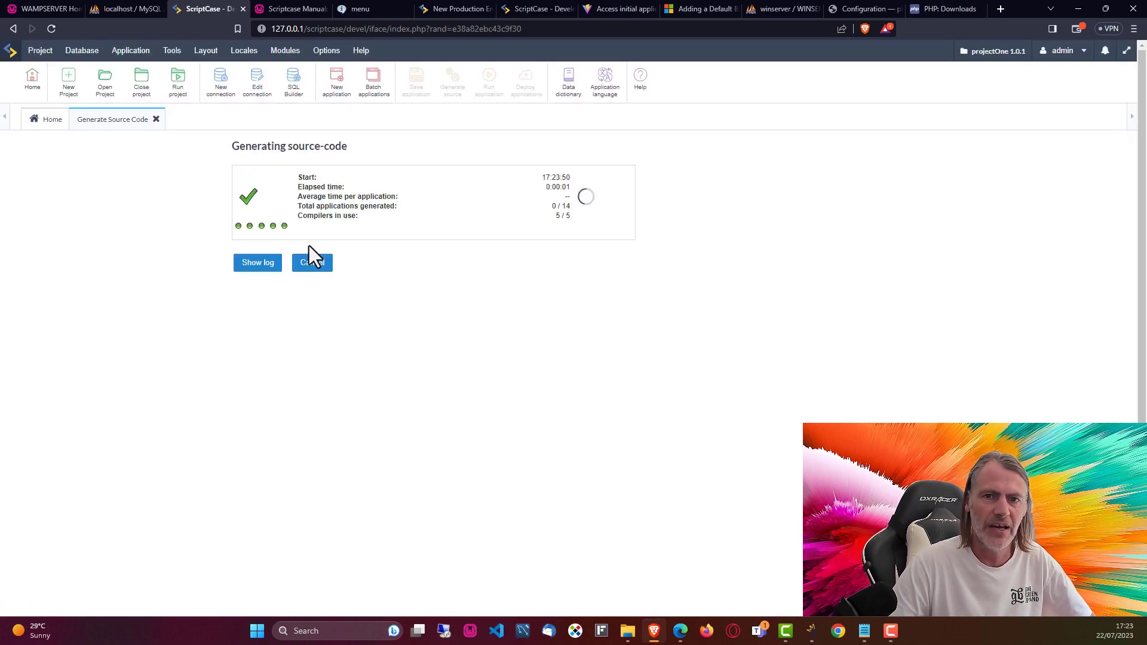